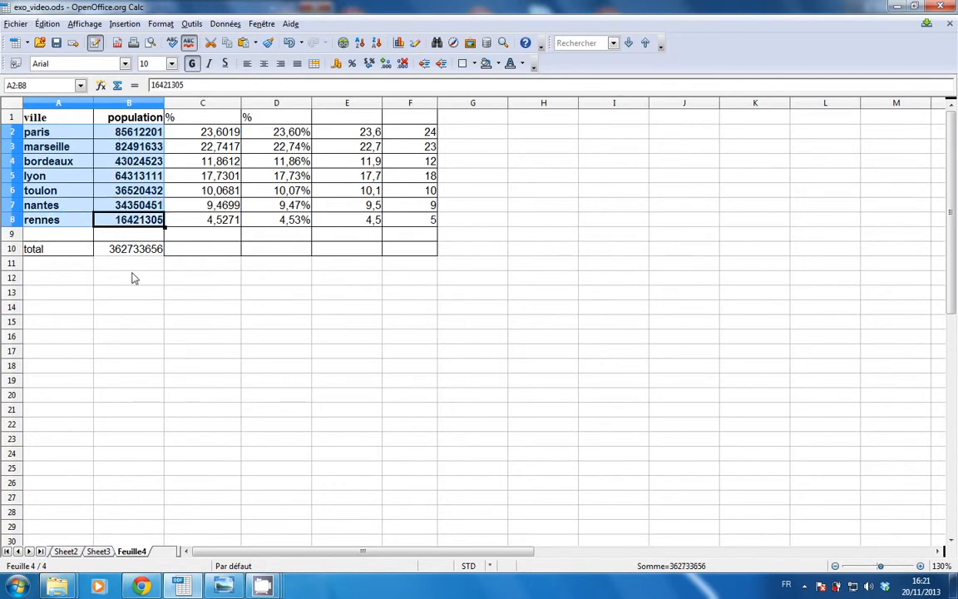
click(133, 278)
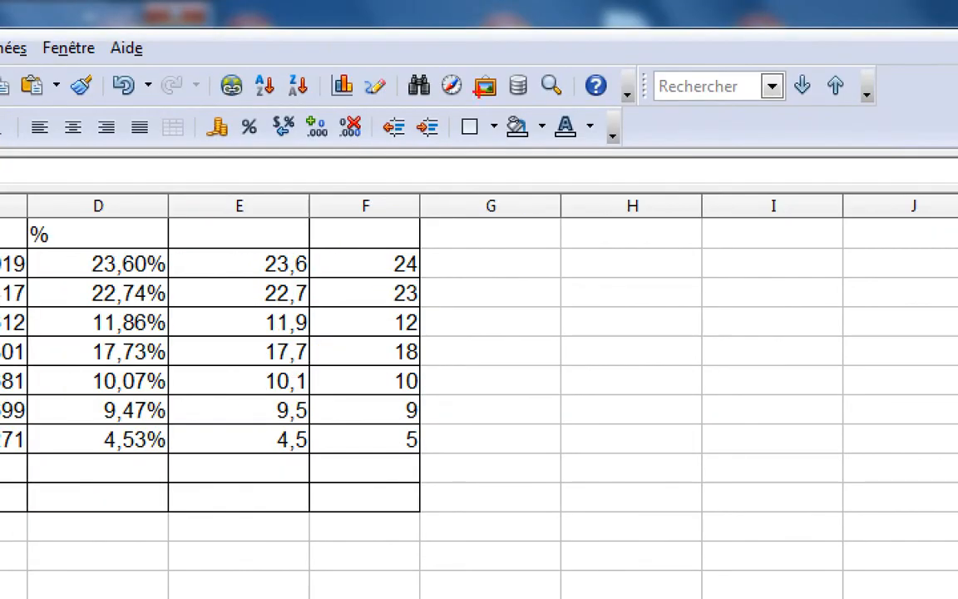
mouse_move(362, 57)
mouse_down()
mouse_move(313, 53)
mouse_move(301, 83)
mouse_move(363, 114)
mouse_move(372, 58)
mouse_move(356, 54)
mouse_up()
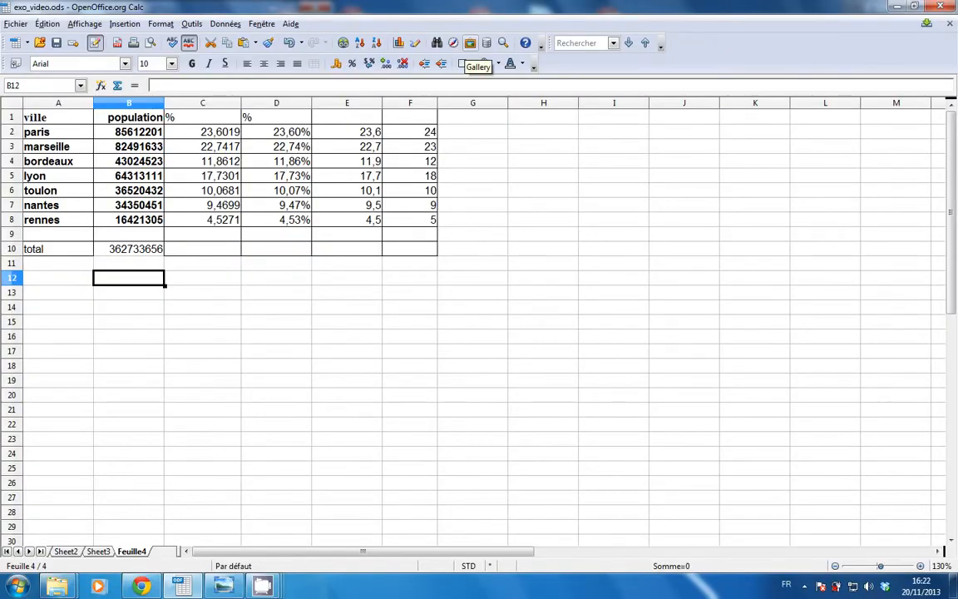
click(124, 23)
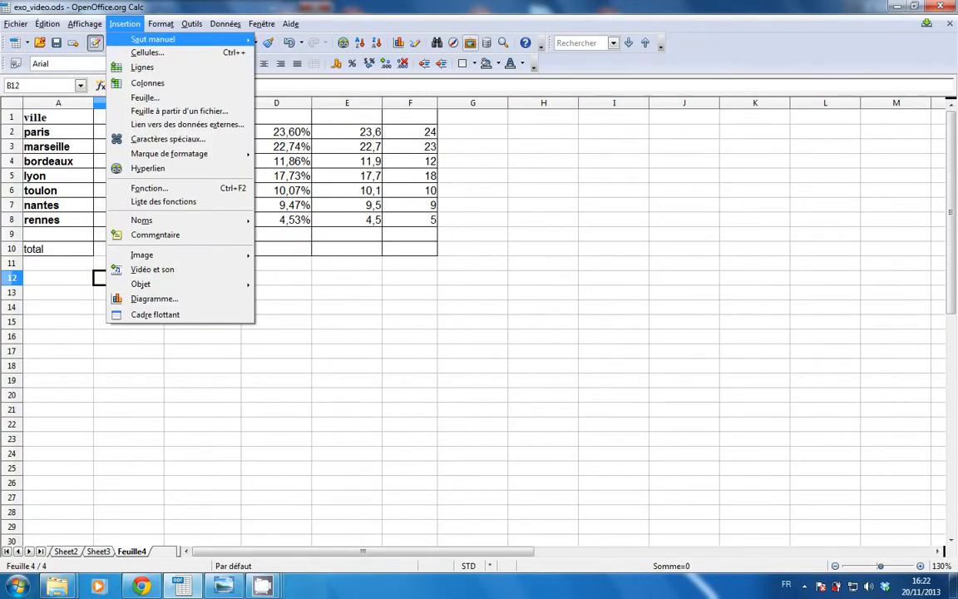
click(201, 305)
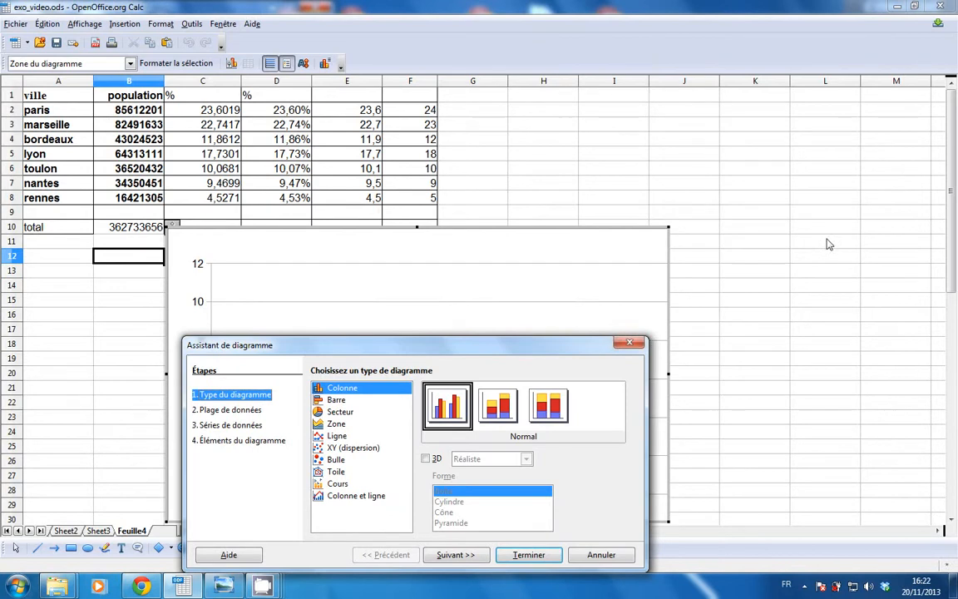
click(529, 554)
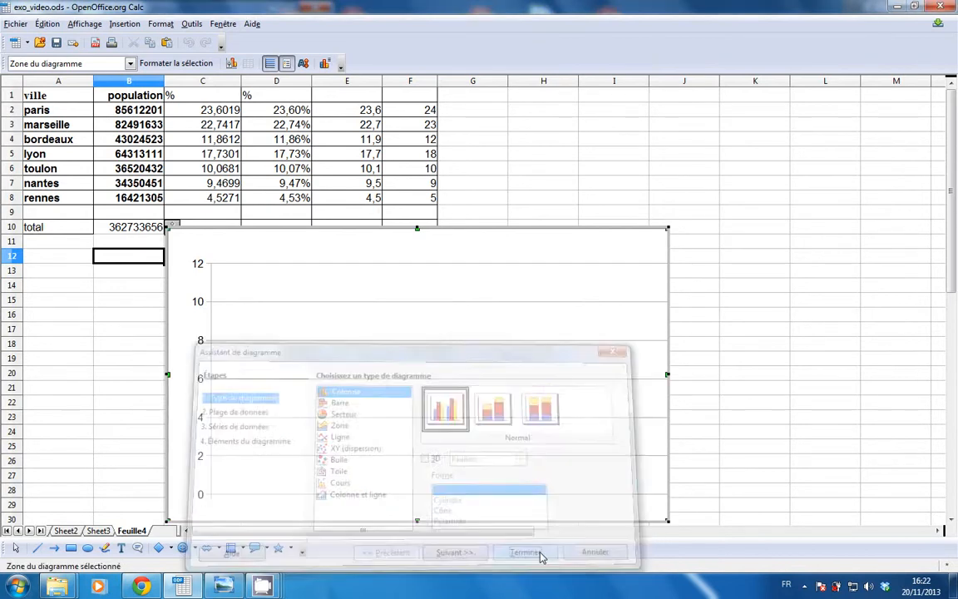
click(586, 194)
click(432, 290)
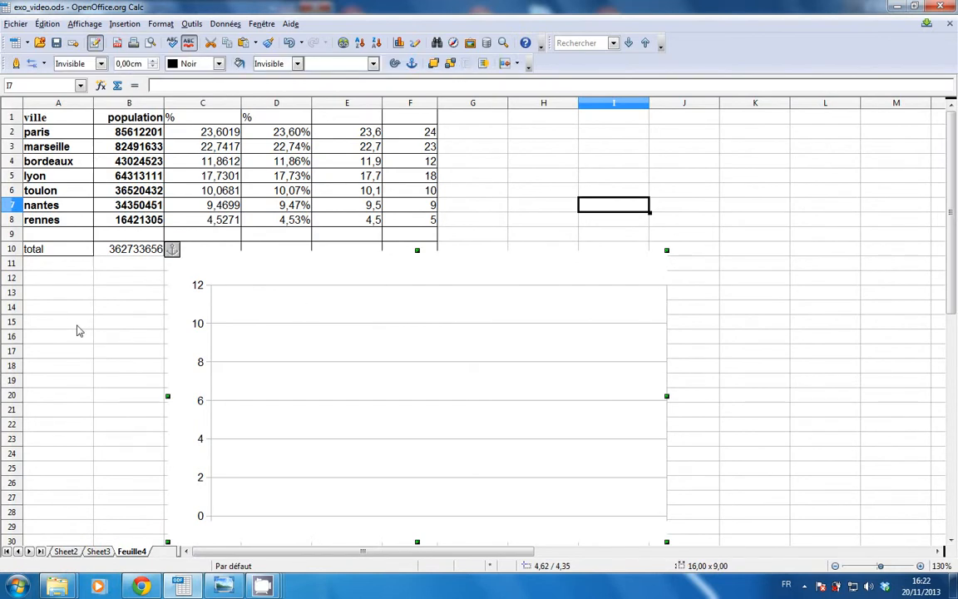
click(75, 324)
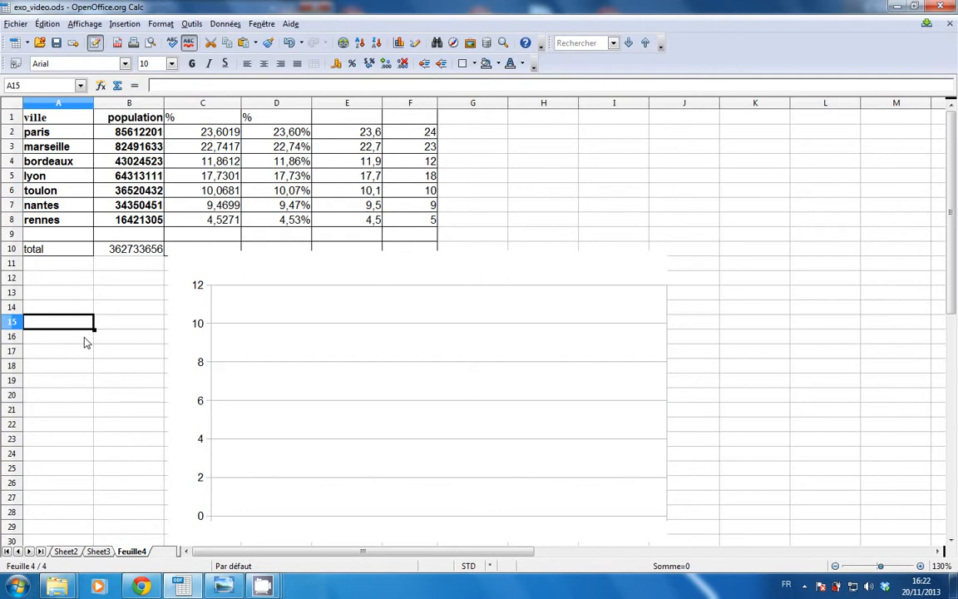
click(305, 354)
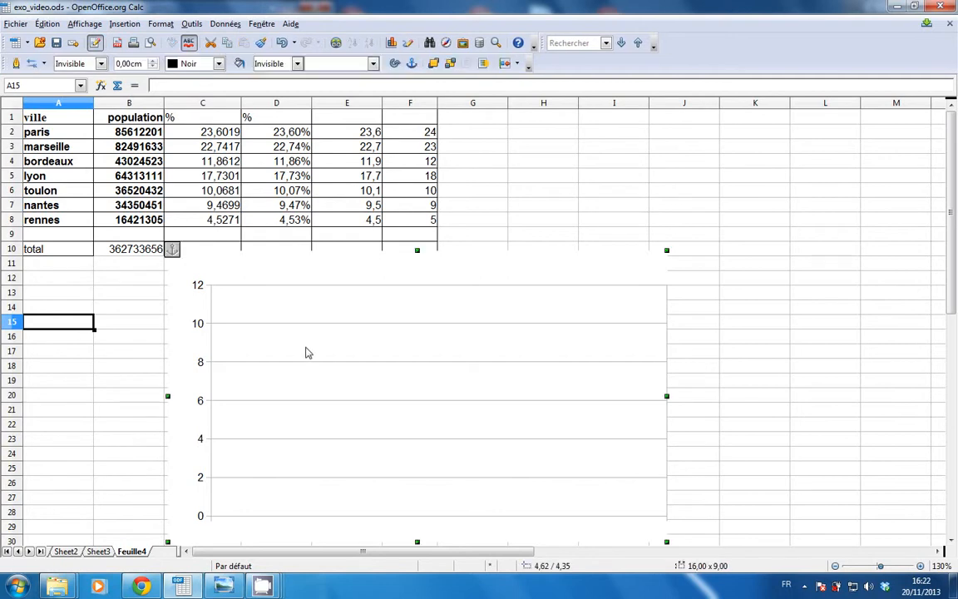
key(Delete)
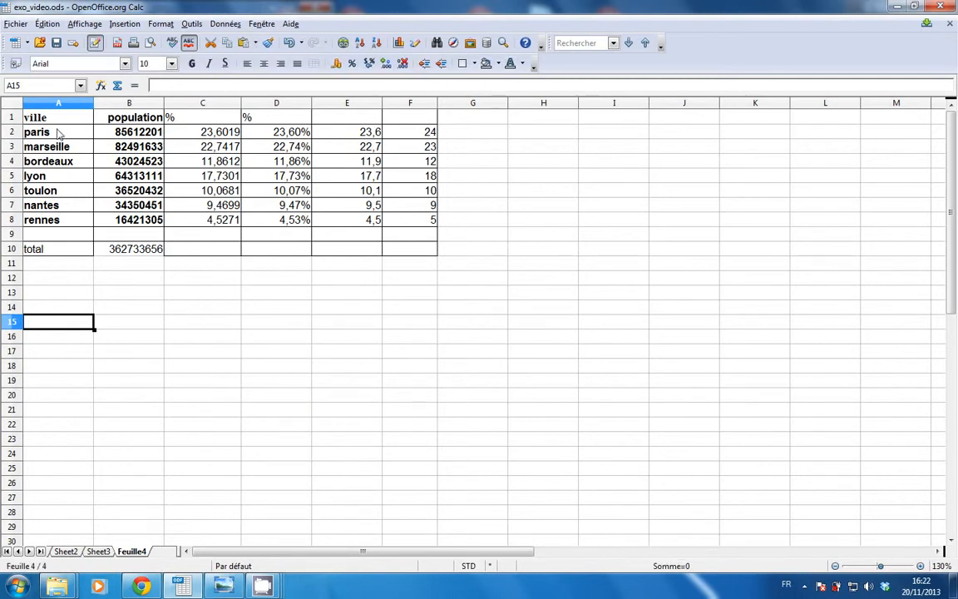
Create a normal pie chart (Secteur) from the city names and populations in A2:B8.
drag(58, 133, 119, 221)
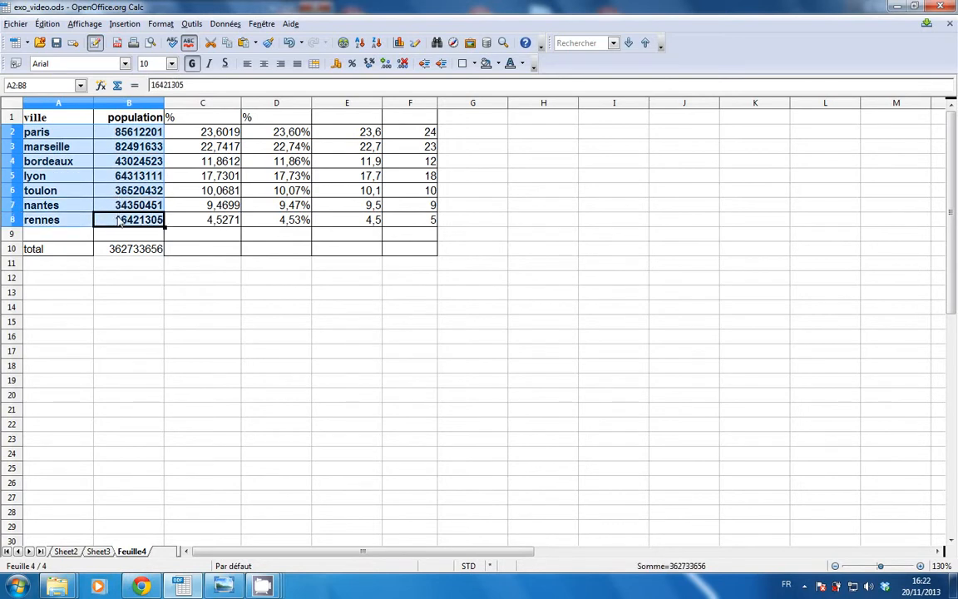
click(399, 43)
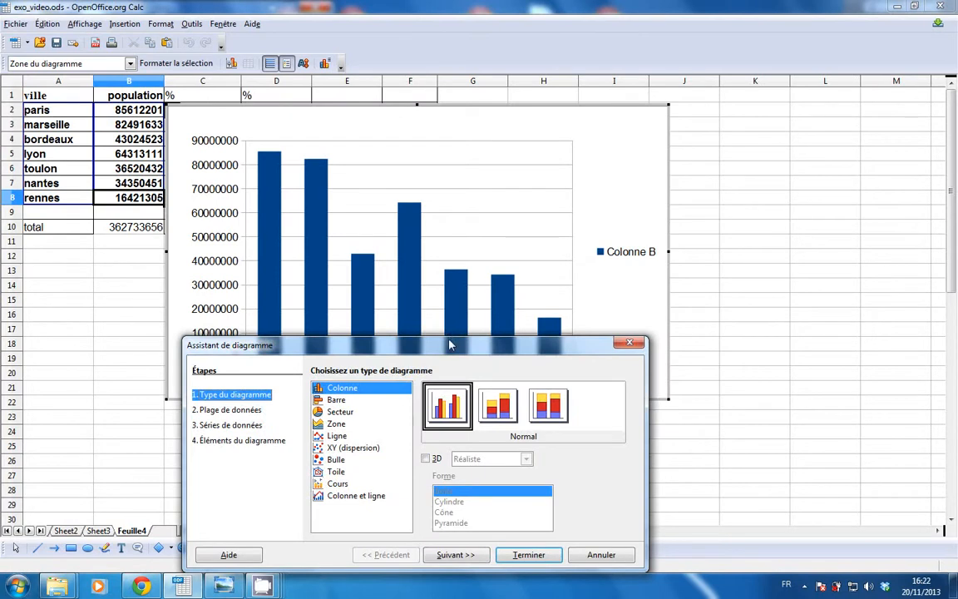
drag(449, 345, 479, 150)
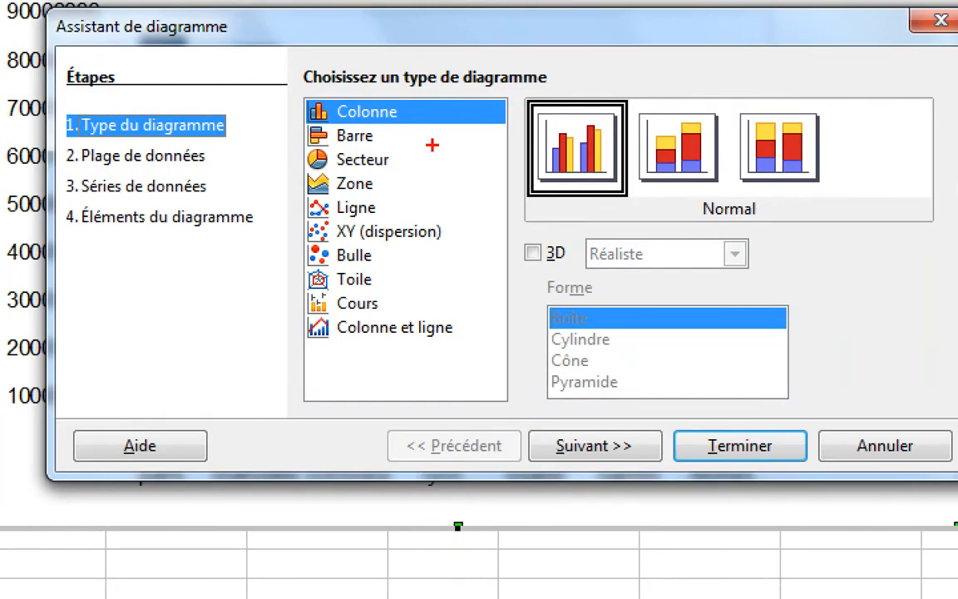
mouse_move(459, 106)
mouse_down()
mouse_move(336, 74)
mouse_move(262, 88)
mouse_move(243, 236)
mouse_move(250, 324)
mouse_move(374, 374)
mouse_move(470, 316)
mouse_move(496, 164)
mouse_move(449, 68)
mouse_up()
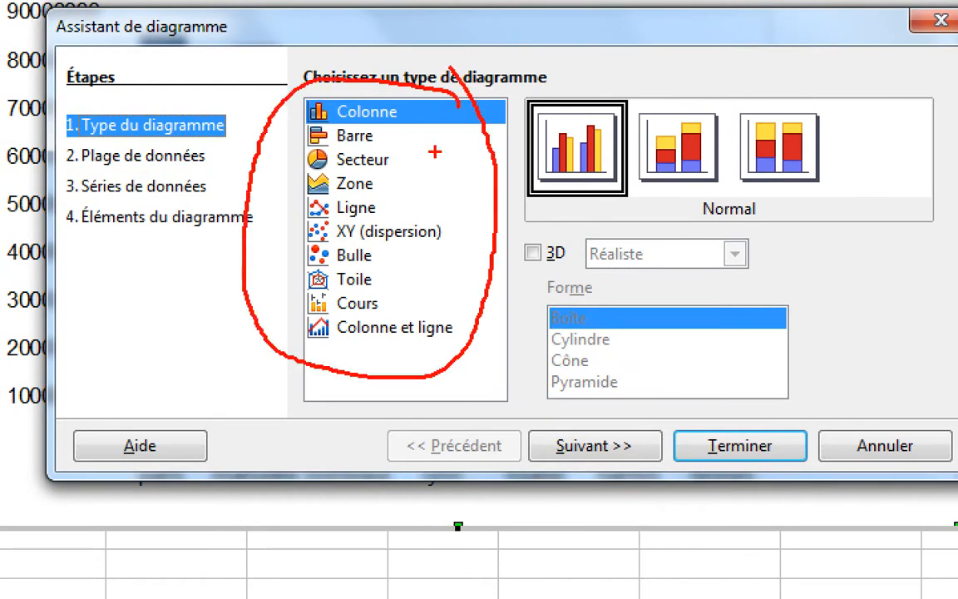
mouse_move(445, 151)
mouse_down()
mouse_move(310, 133)
mouse_move(268, 158)
mouse_move(407, 175)
mouse_up()
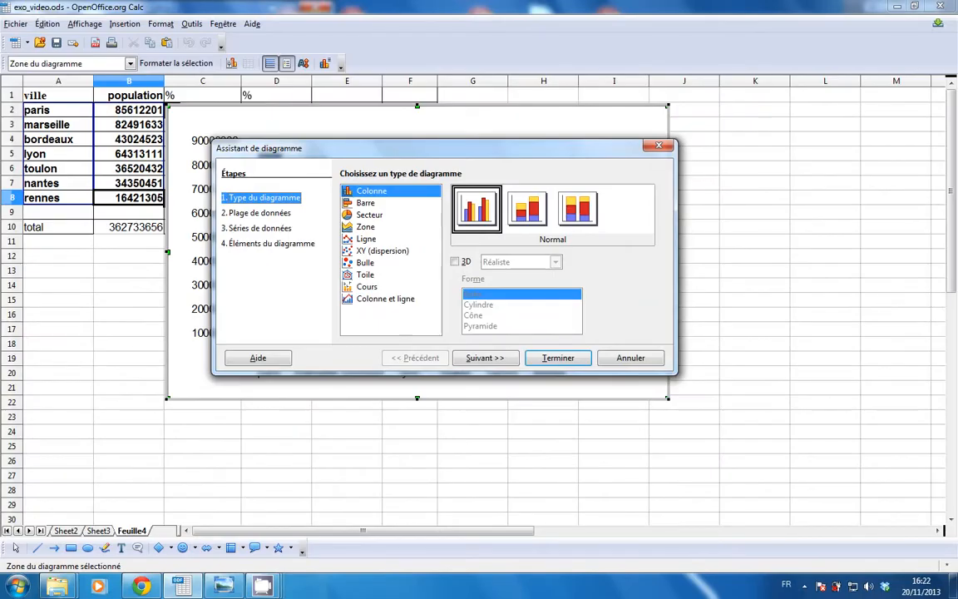
click(366, 161)
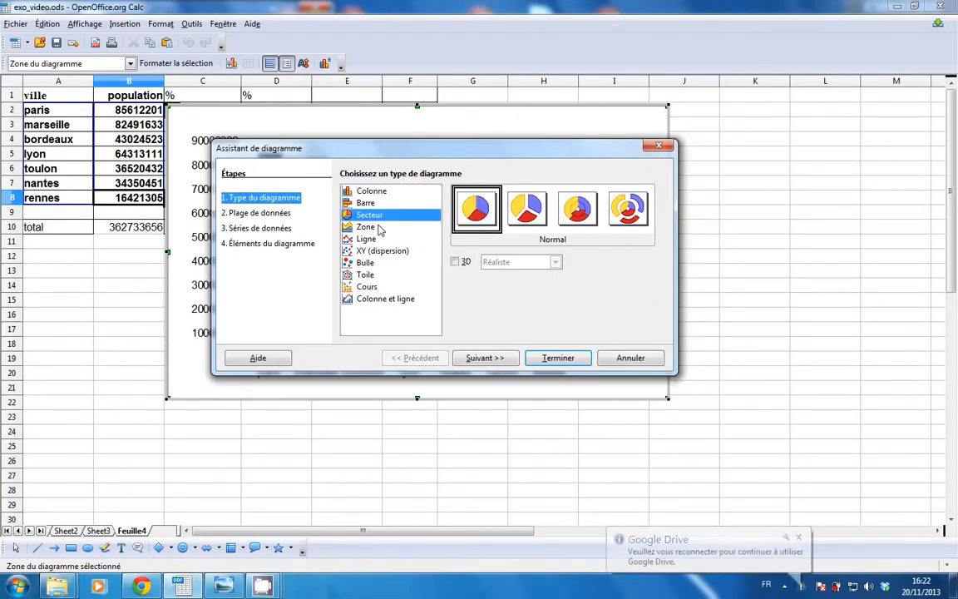
click(555, 358)
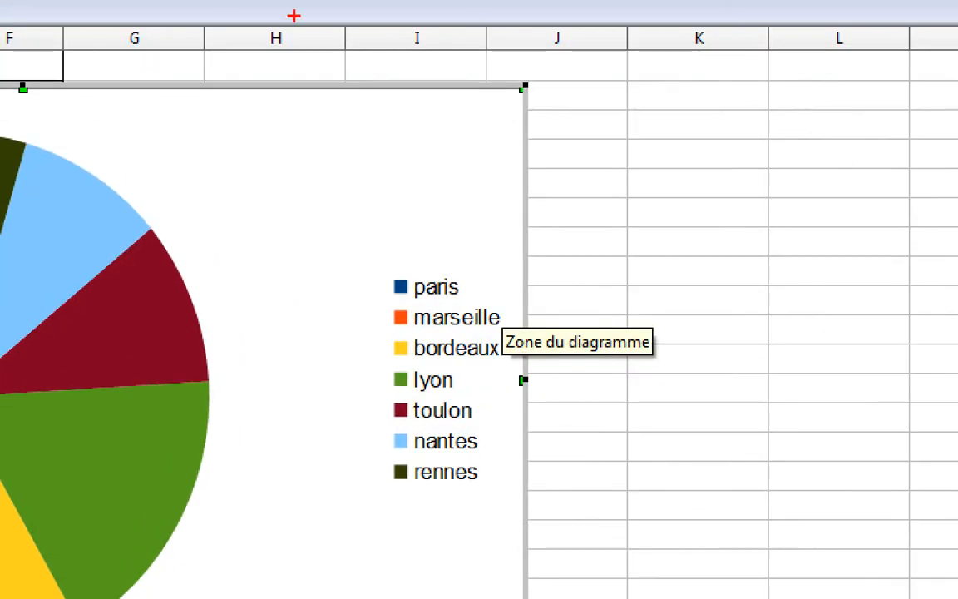
mouse_move(236, 2)
mouse_down()
mouse_move(208, 5)
mouse_move(366, 62)
mouse_move(588, 101)
mouse_move(634, 474)
mouse_move(922, 277)
mouse_move(905, 110)
mouse_up()
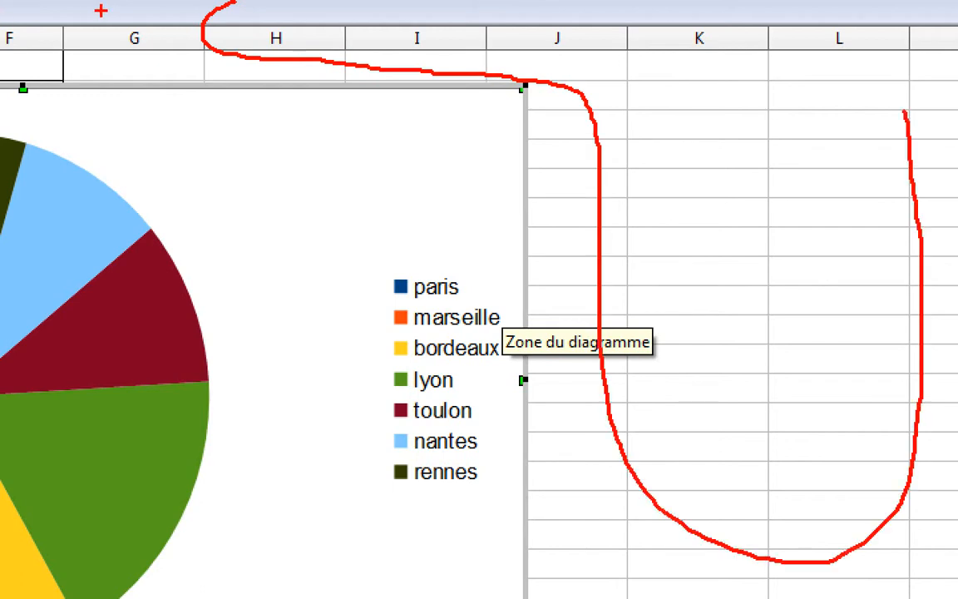
mouse_move(100, 10)
mouse_down()
mouse_move(34, 57)
mouse_move(476, 52)
mouse_up()
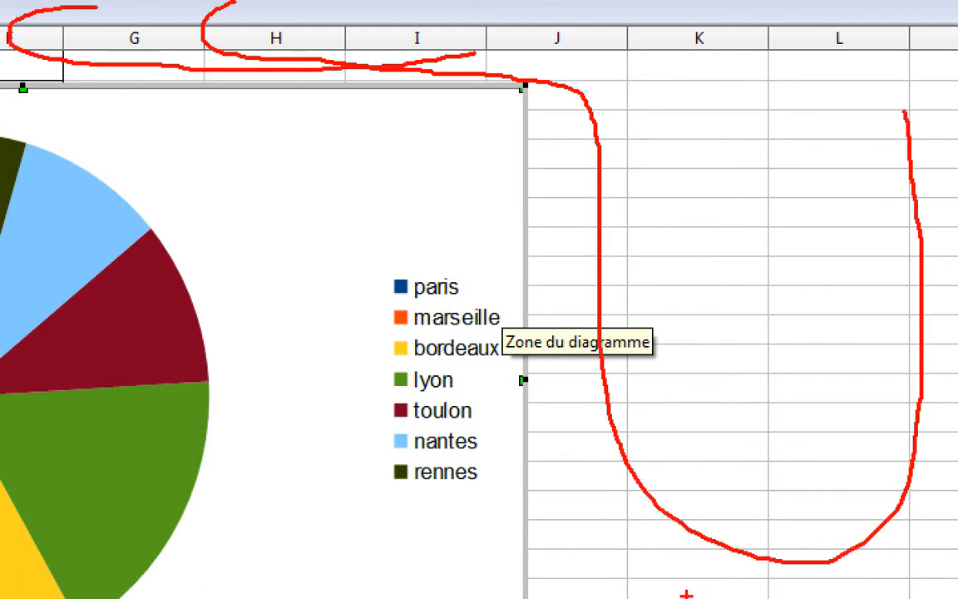
key(Escape)
Leave chart editing, shrink the pie chart to about 10.6 × 6.6 cm and move it just below the table.
click(757, 128)
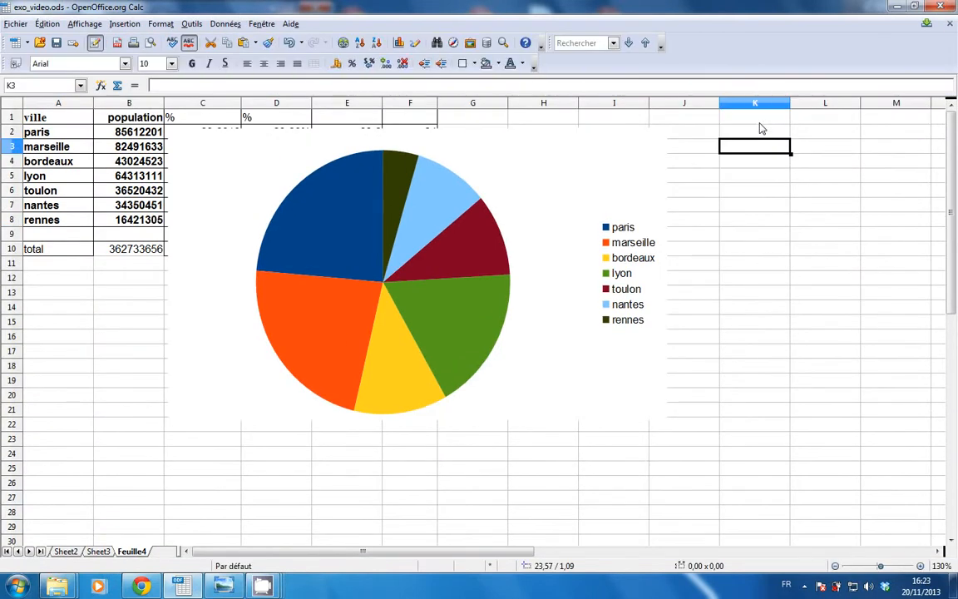
click(629, 178)
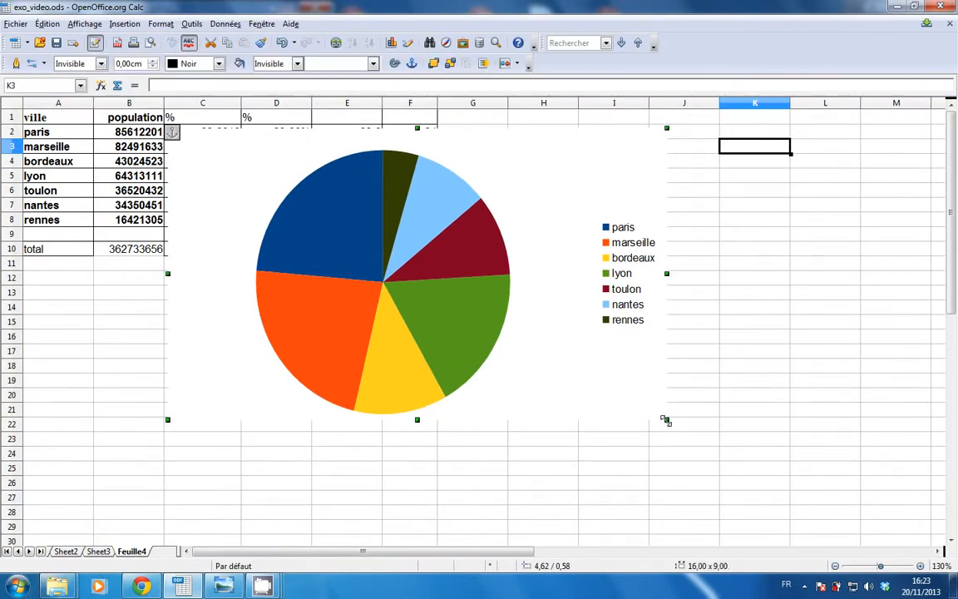
drag(665, 420, 497, 340)
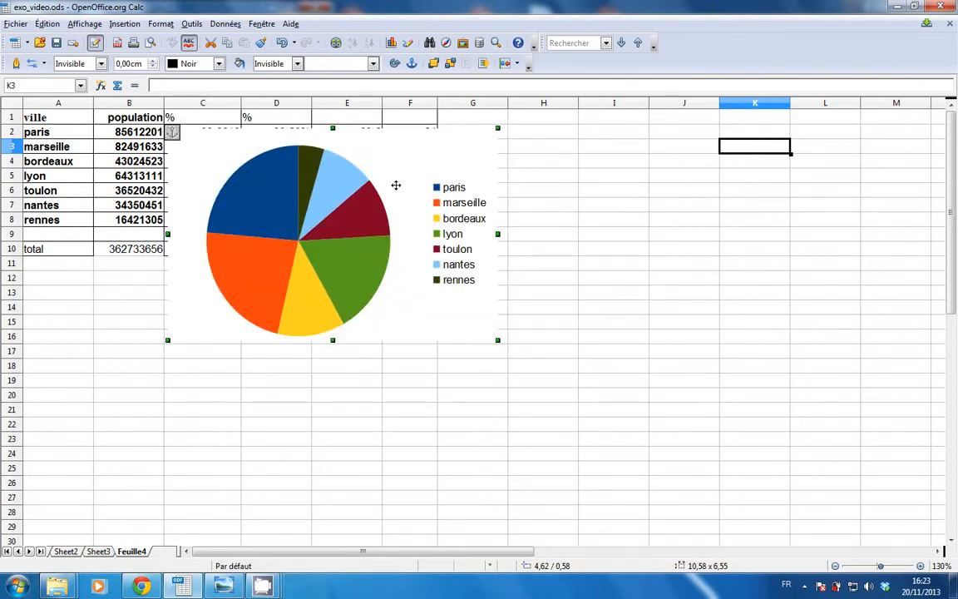
drag(410, 166, 425, 307)
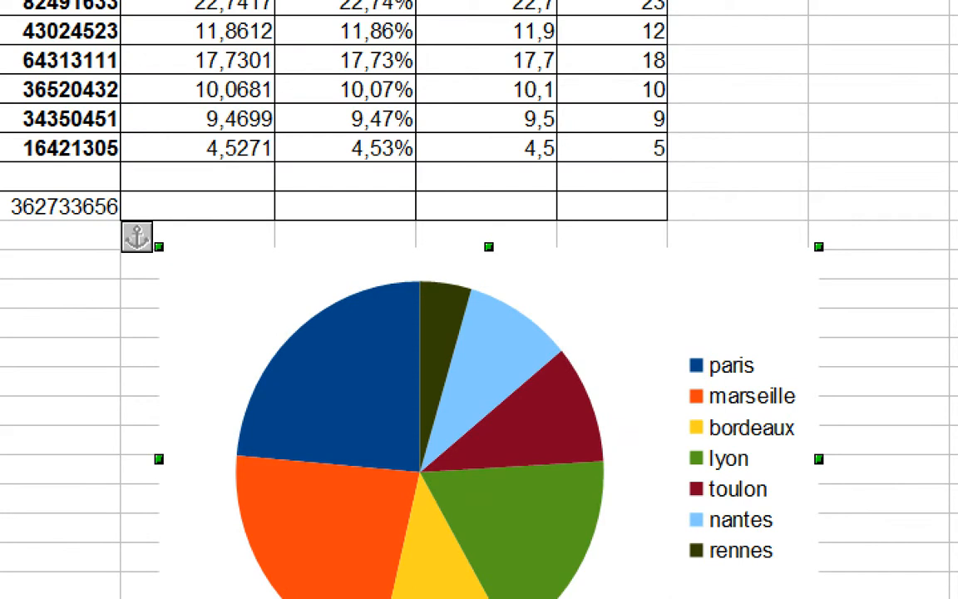
mouse_move(551, 172)
mouse_down()
mouse_move(552, 223)
mouse_move(562, 177)
mouse_up()
mouse_move(888, 172)
mouse_down()
mouse_move(787, 197)
mouse_move(903, 193)
mouse_move(864, 170)
mouse_up()
mouse_move(888, 391)
mouse_down()
mouse_move(856, 387)
mouse_move(823, 475)
mouse_move(891, 391)
mouse_up()
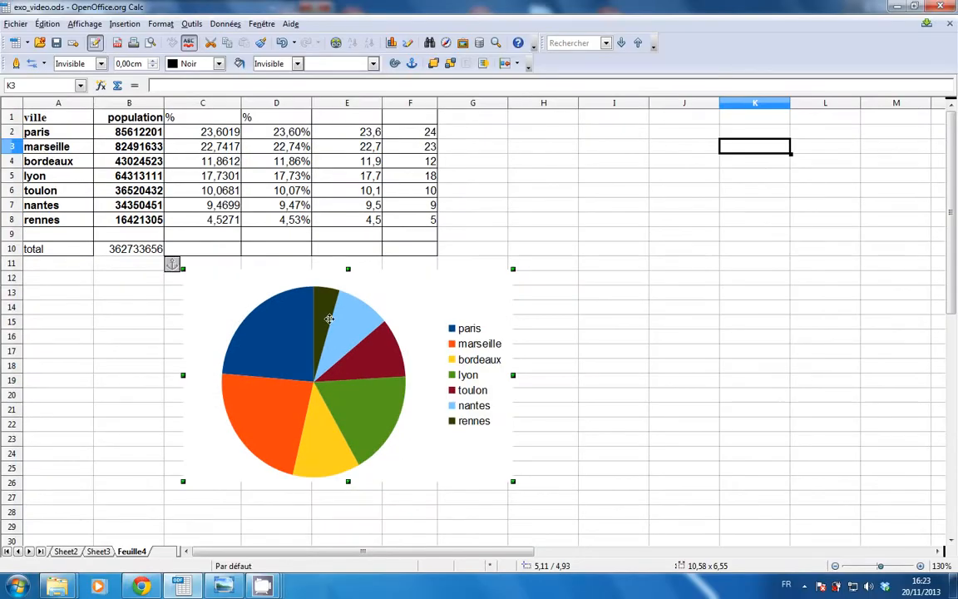
right_click(225, 299)
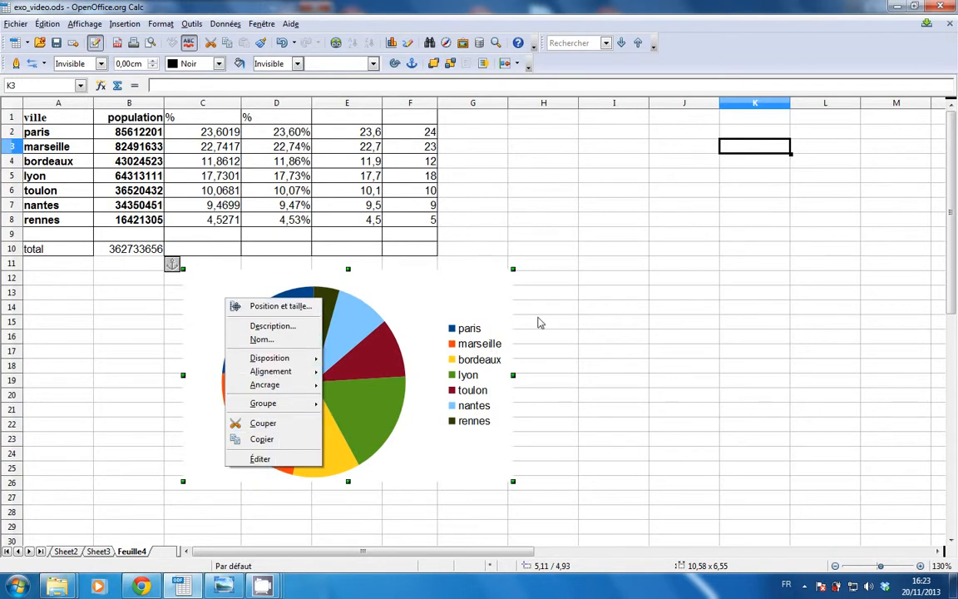
click(670, 290)
click(607, 281)
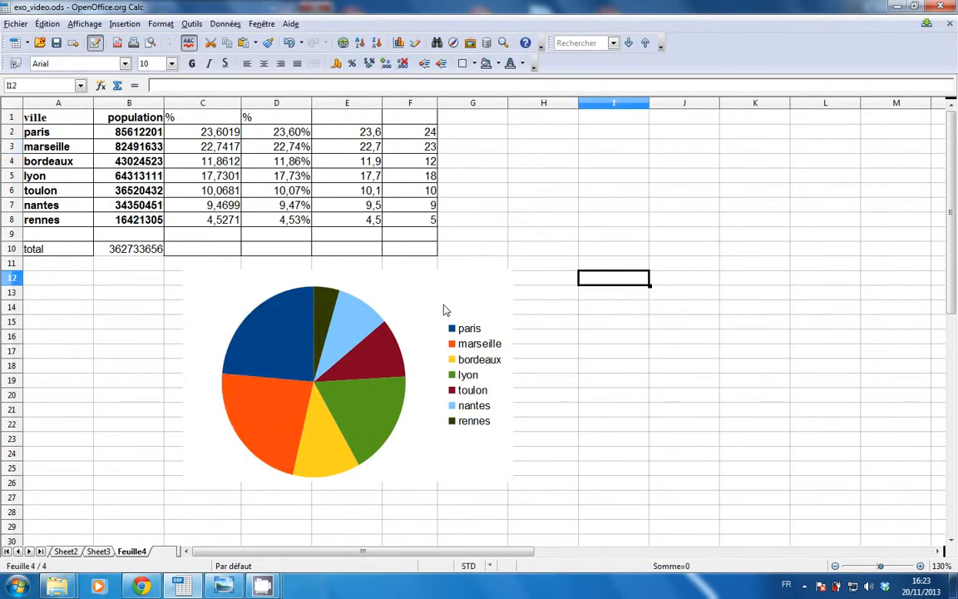
Put the pie chart in edit mode and select its whole data series.
double_click(445, 309)
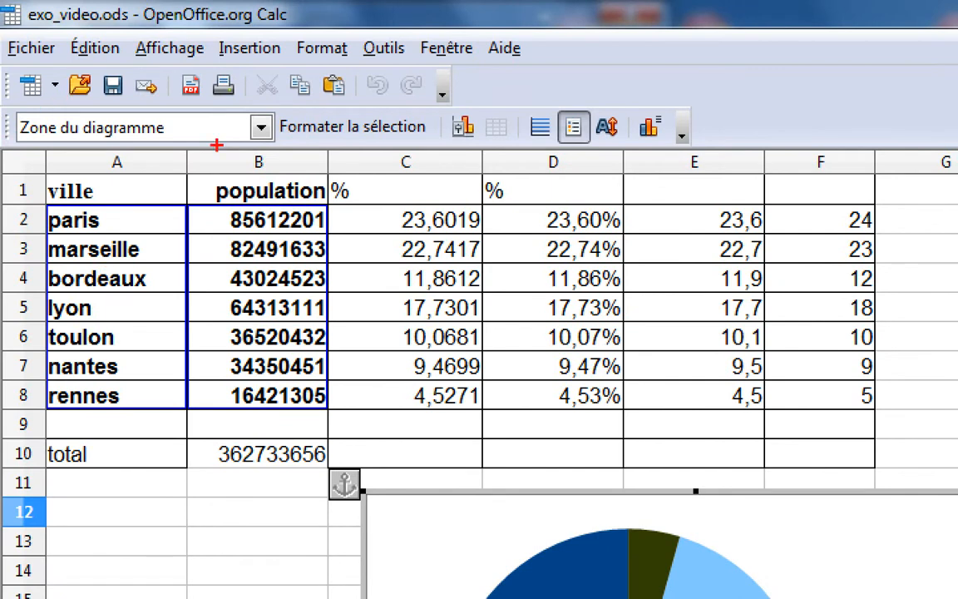
mouse_move(259, 126)
mouse_down()
mouse_move(265, 244)
mouse_move(241, 178)
mouse_move(265, 244)
mouse_move(300, 198)
mouse_up()
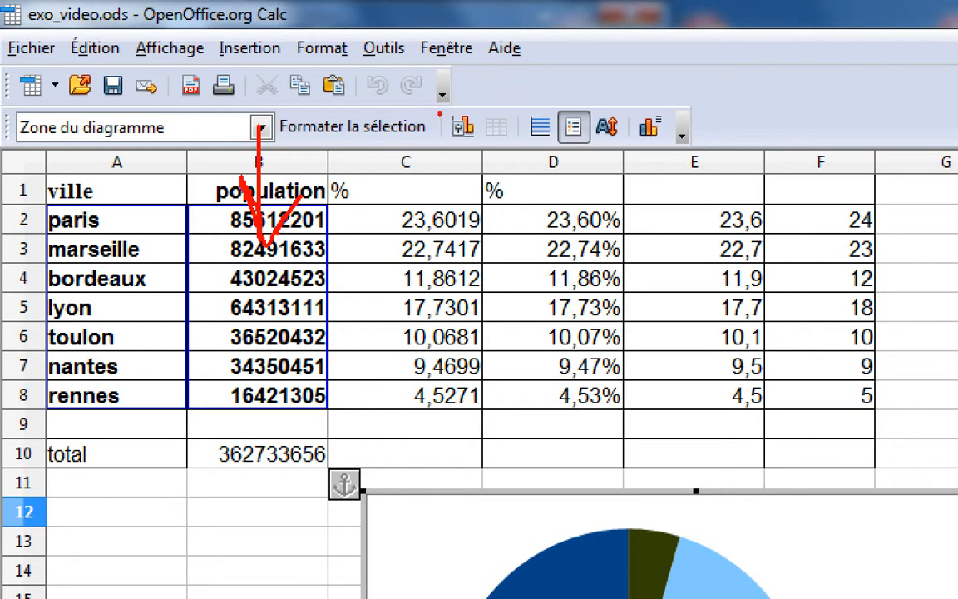
mouse_move(439, 113)
mouse_down()
mouse_move(304, 98)
mouse_move(254, 138)
mouse_move(351, 169)
mouse_move(433, 143)
mouse_move(585, 168)
mouse_move(727, 104)
mouse_move(574, 65)
mouse_move(475, 79)
mouse_move(449, 127)
mouse_up()
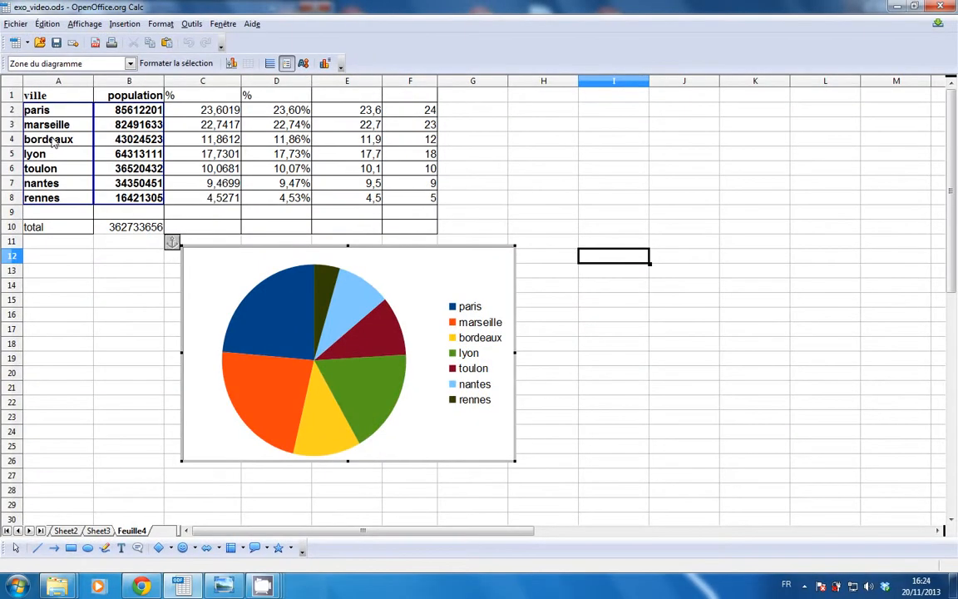
click(272, 326)
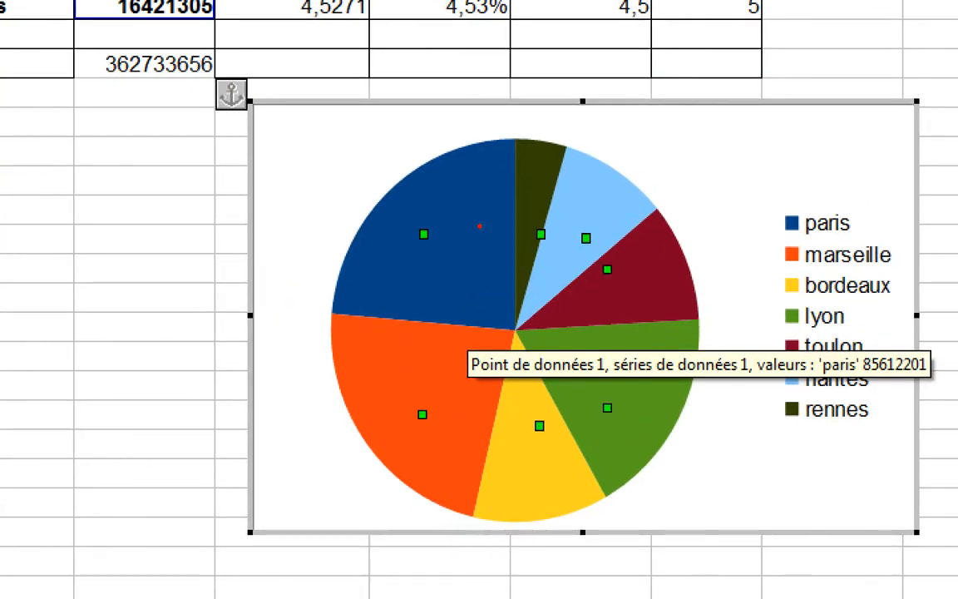
mouse_move(479, 222)
mouse_down()
mouse_move(421, 207)
mouse_move(381, 229)
mouse_move(486, 243)
mouse_move(480, 218)
mouse_up()
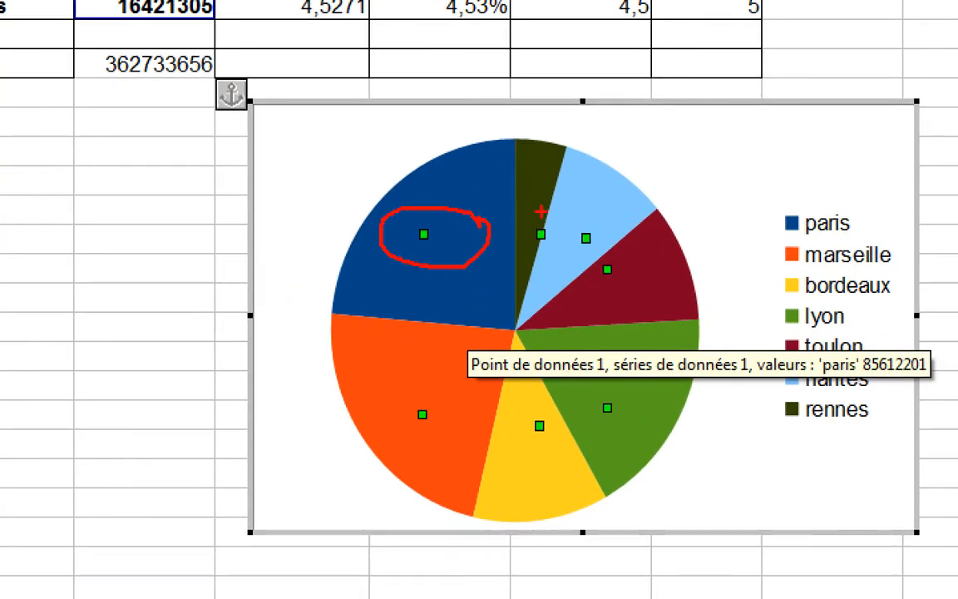
mouse_move(602, 206)
mouse_down()
mouse_move(519, 223)
mouse_move(599, 304)
mouse_move(582, 199)
mouse_up()
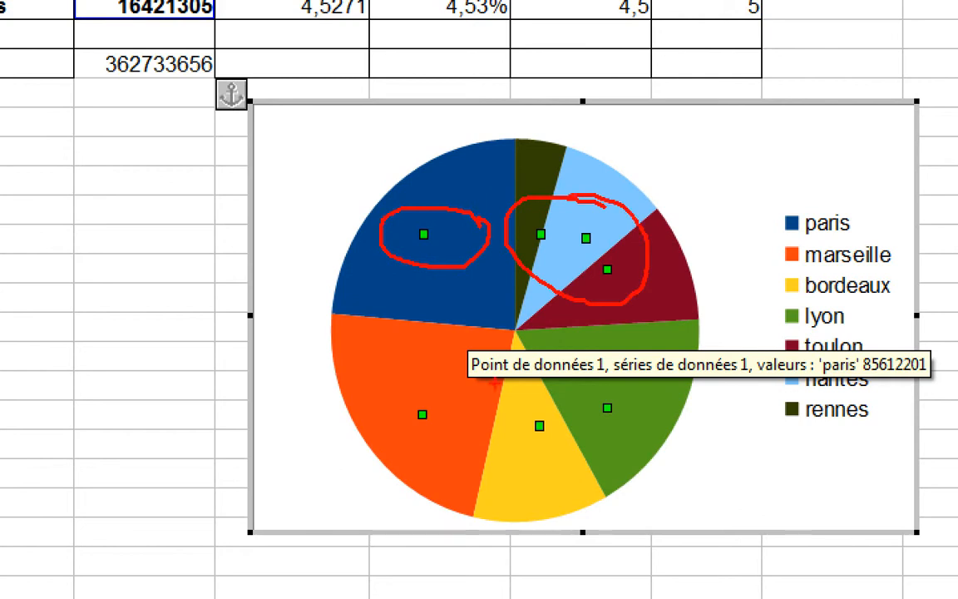
mouse_move(462, 397)
mouse_down()
mouse_move(389, 373)
mouse_move(429, 465)
mouse_move(463, 387)
mouse_up()
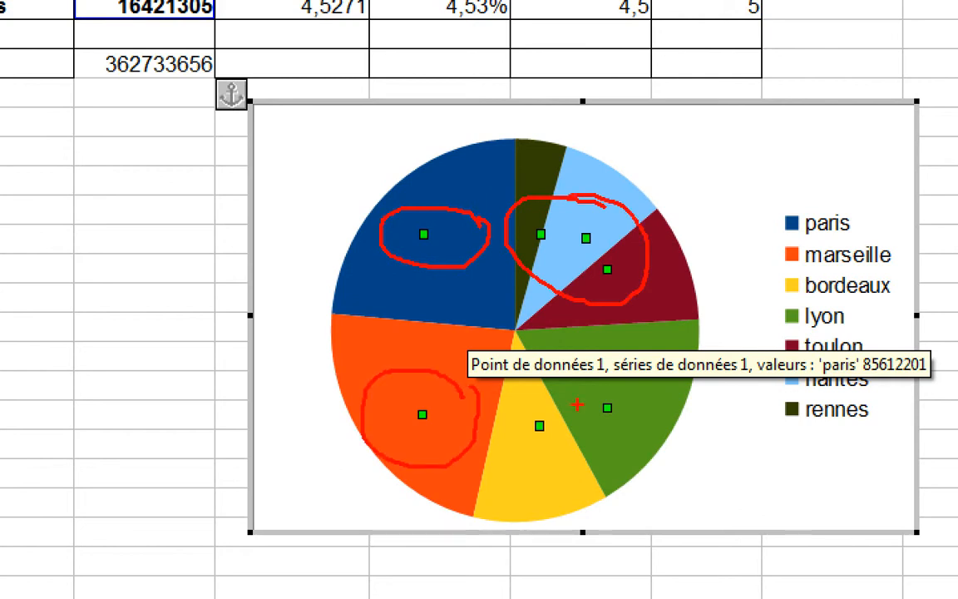
mouse_move(649, 382)
mouse_down()
mouse_move(498, 404)
mouse_move(645, 445)
mouse_move(657, 379)
mouse_up()
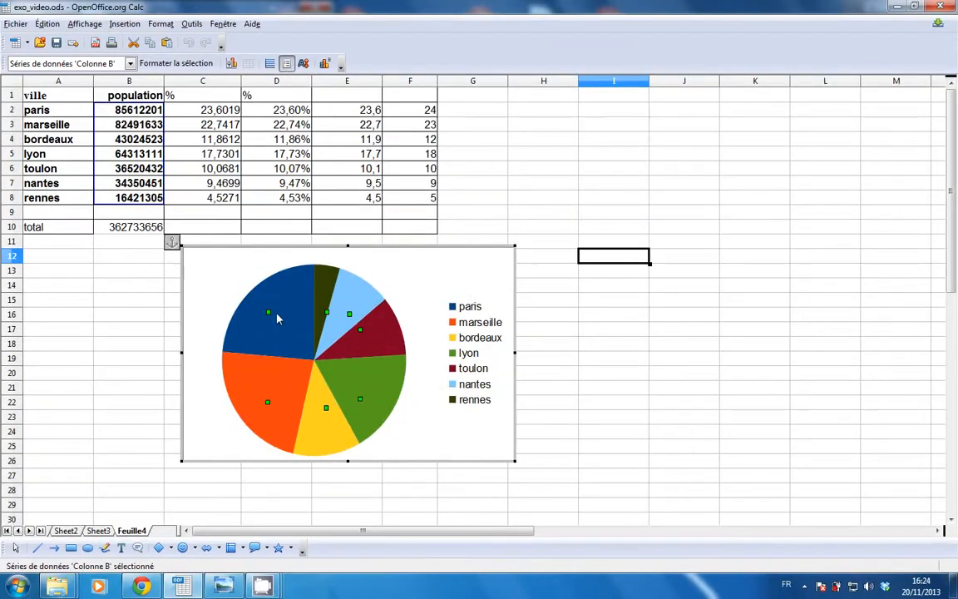
right_click(277, 318)
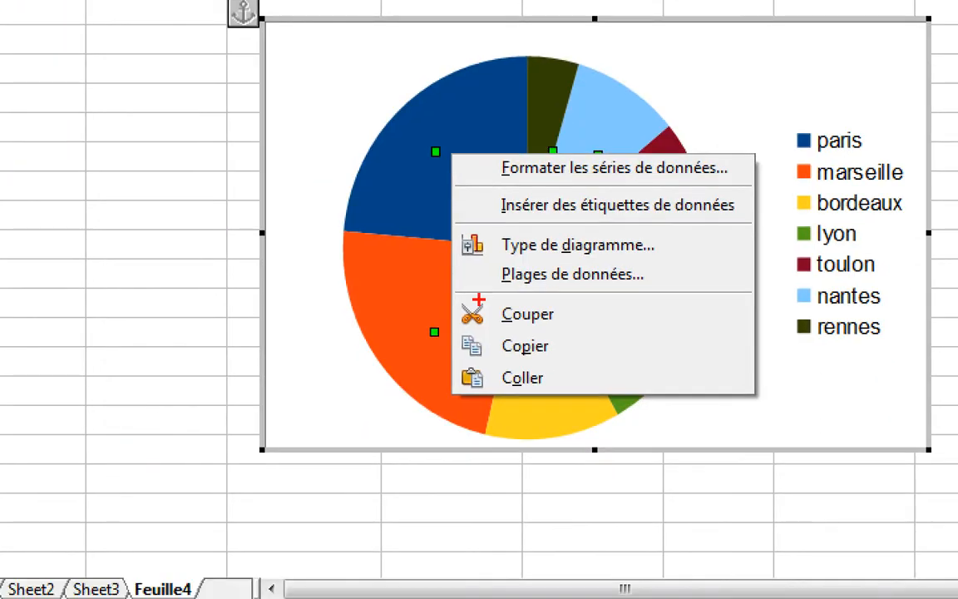
mouse_move(577, 179)
mouse_down()
mouse_move(503, 179)
mouse_move(485, 216)
mouse_move(652, 229)
mouse_move(751, 221)
mouse_move(592, 187)
mouse_up()
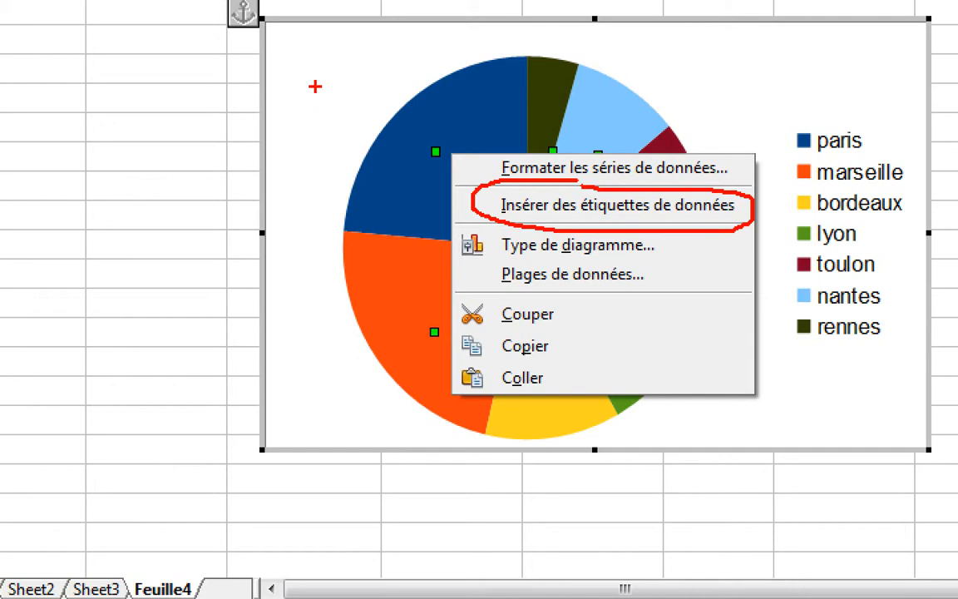
mouse_move(311, 86)
mouse_down()
mouse_move(397, 160)
mouse_move(396, 178)
mouse_up()
drag(387, 292, 246, 365)
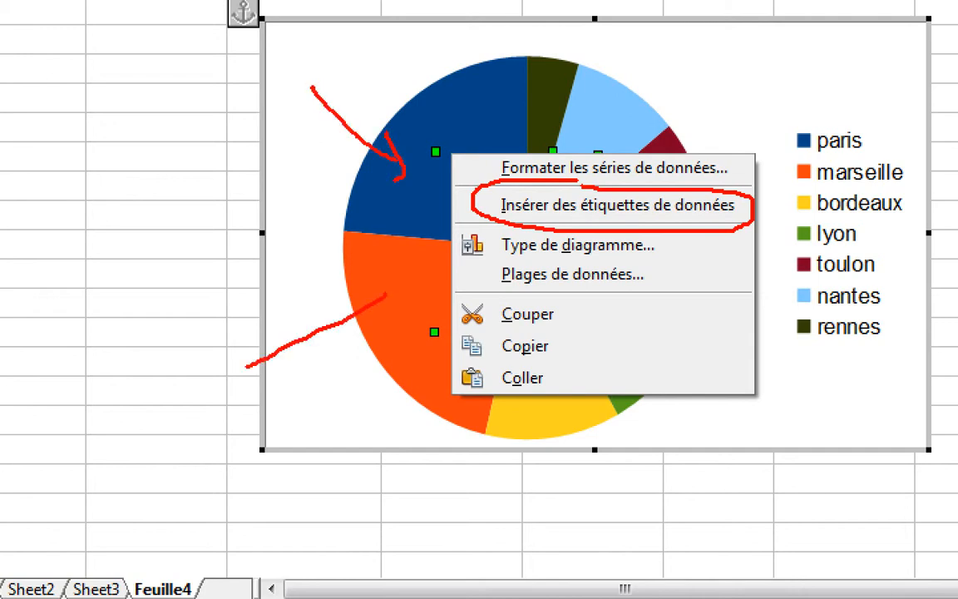
drag(387, 292, 285, 292)
drag(388, 297, 392, 395)
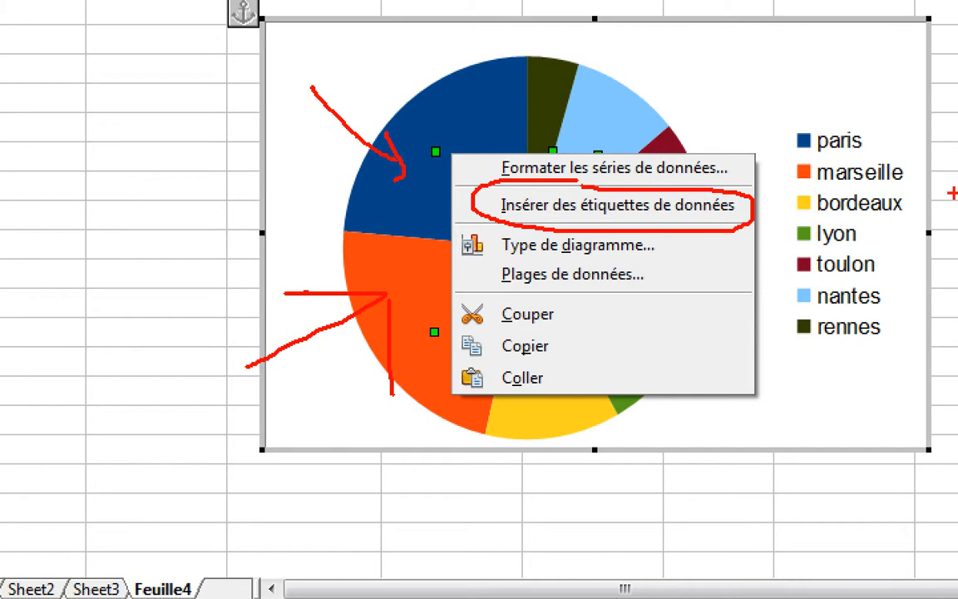
mouse_move(951, 154)
mouse_down()
mouse_move(782, 102)
mouse_move(813, 364)
mouse_move(903, 359)
mouse_up()
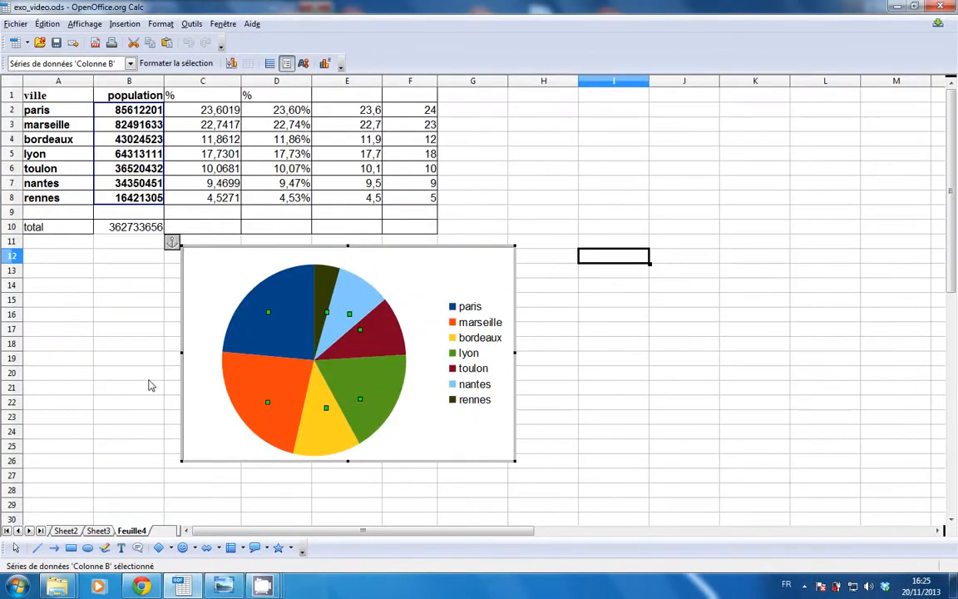
Insert data labels on the pie chart's data series and select those labels.
right_click(261, 337)
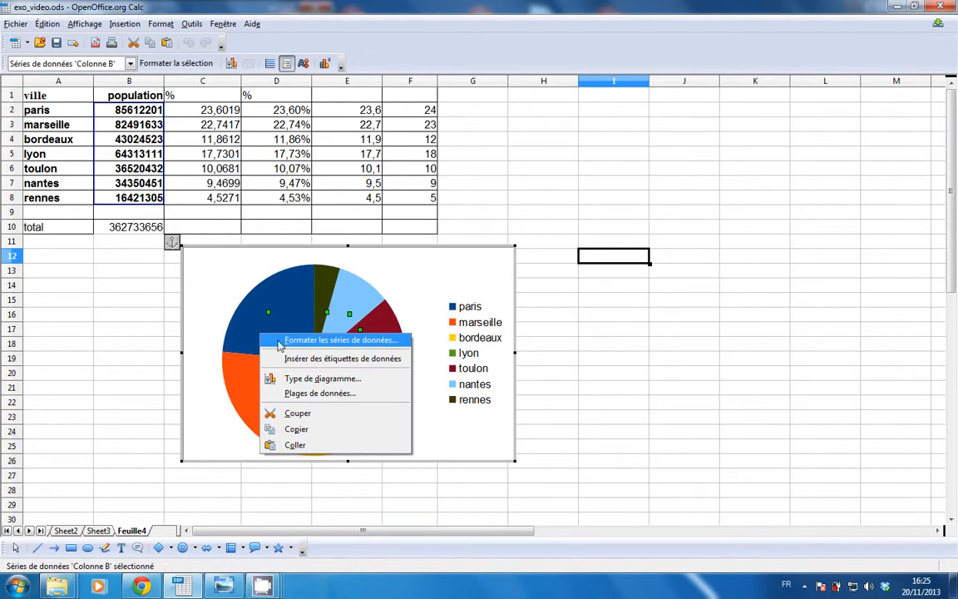
click(270, 359)
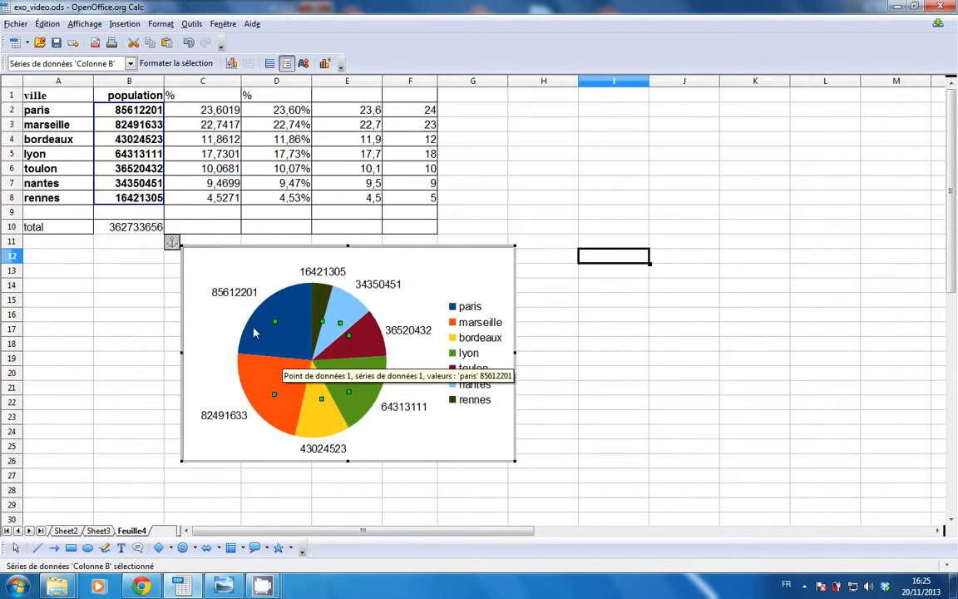
click(235, 294)
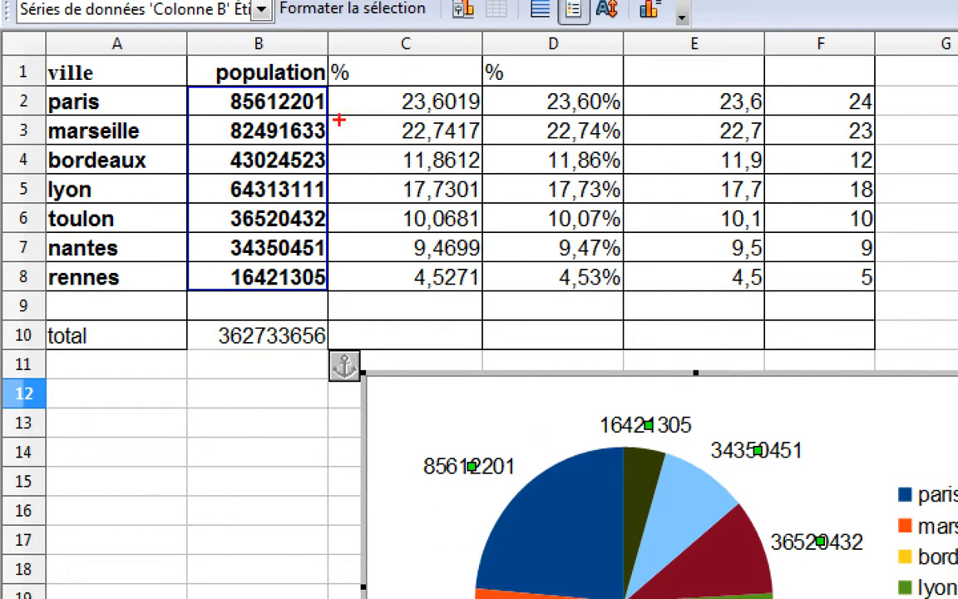
mouse_move(274, 179)
mouse_down()
mouse_move(244, 160)
mouse_move(131, 334)
mouse_up()
drag(162, 295, 336, 319)
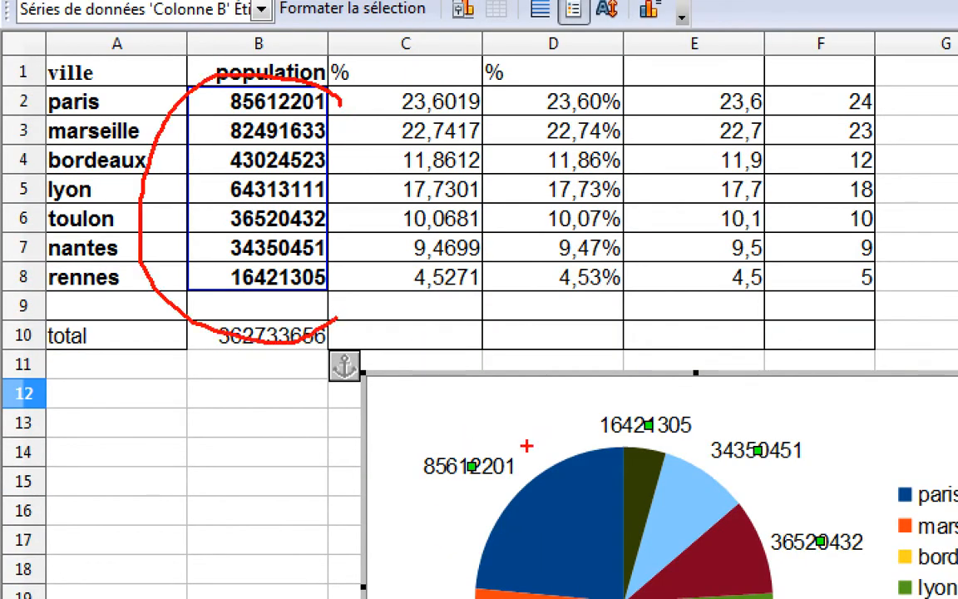
mouse_move(372, 434)
mouse_down()
mouse_move(528, 447)
mouse_move(513, 499)
mouse_move(517, 429)
mouse_up()
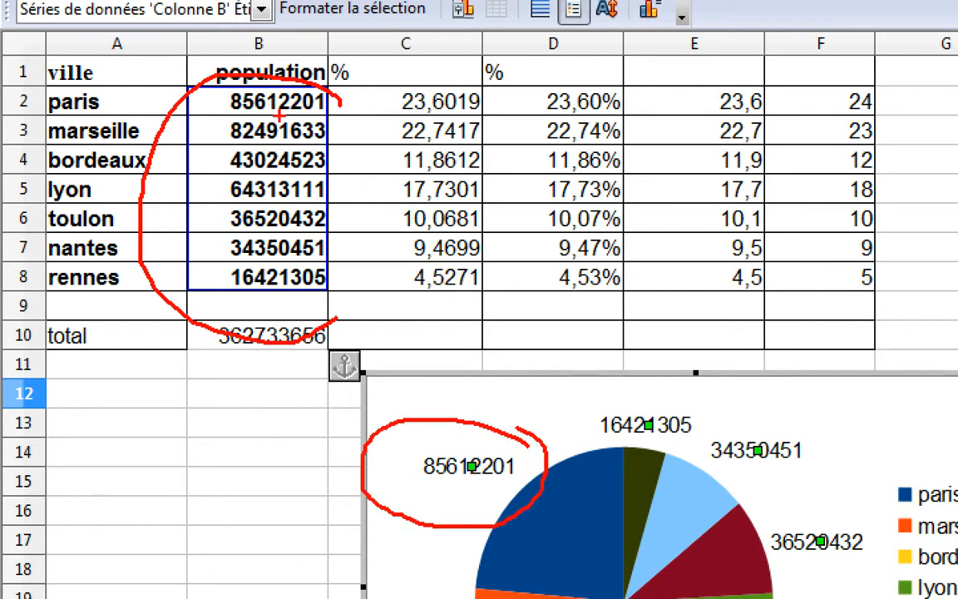
mouse_move(250, 79)
mouse_down()
mouse_move(185, 92)
mouse_move(361, 109)
mouse_move(237, 64)
mouse_up()
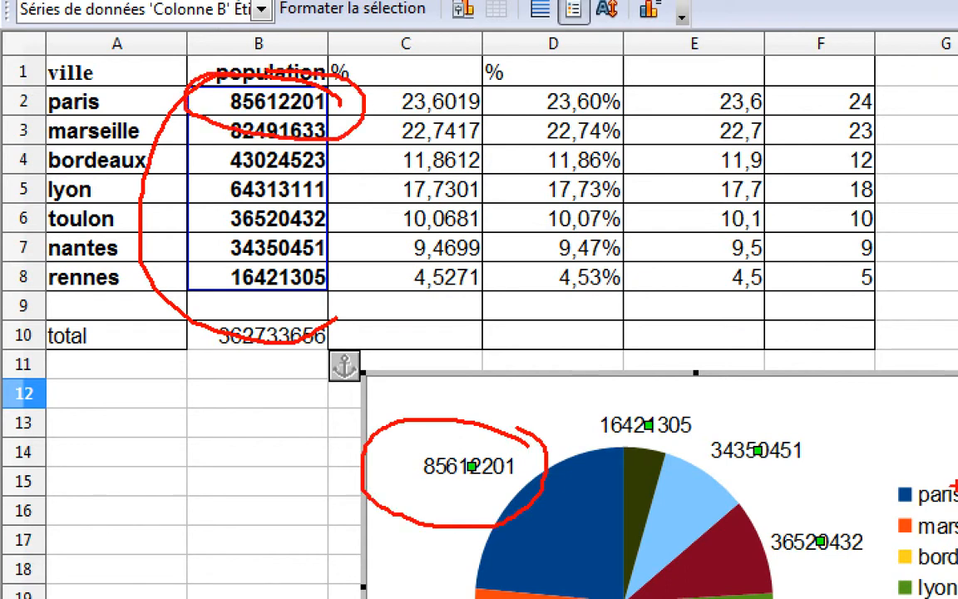
mouse_move(952, 452)
mouse_down()
mouse_move(853, 456)
mouse_move(856, 478)
mouse_move(931, 501)
mouse_up()
key(Escape)
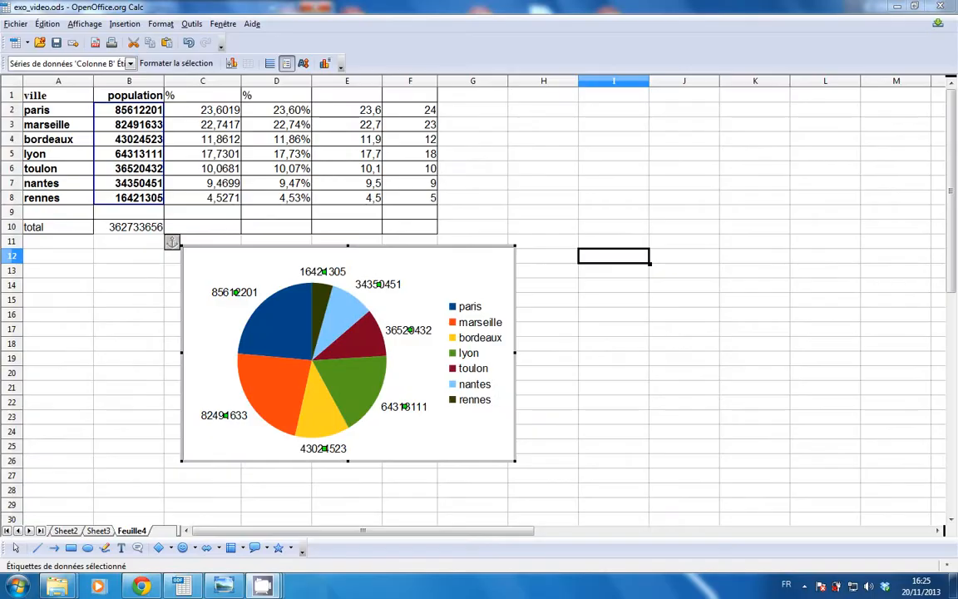
Select the chart's legend (Légende) as the element to format.
click(467, 329)
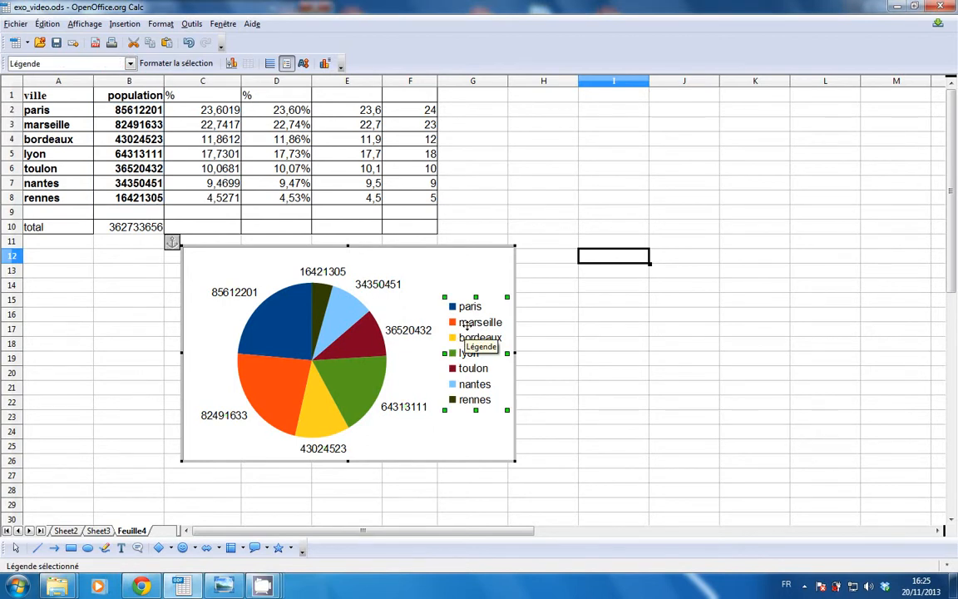
key(ctrl+1)
click(479, 299)
mouse_move(576, 312)
mouse_down()
mouse_move(446, 299)
mouse_move(573, 412)
mouse_move(545, 281)
mouse_up()
key(Escape)
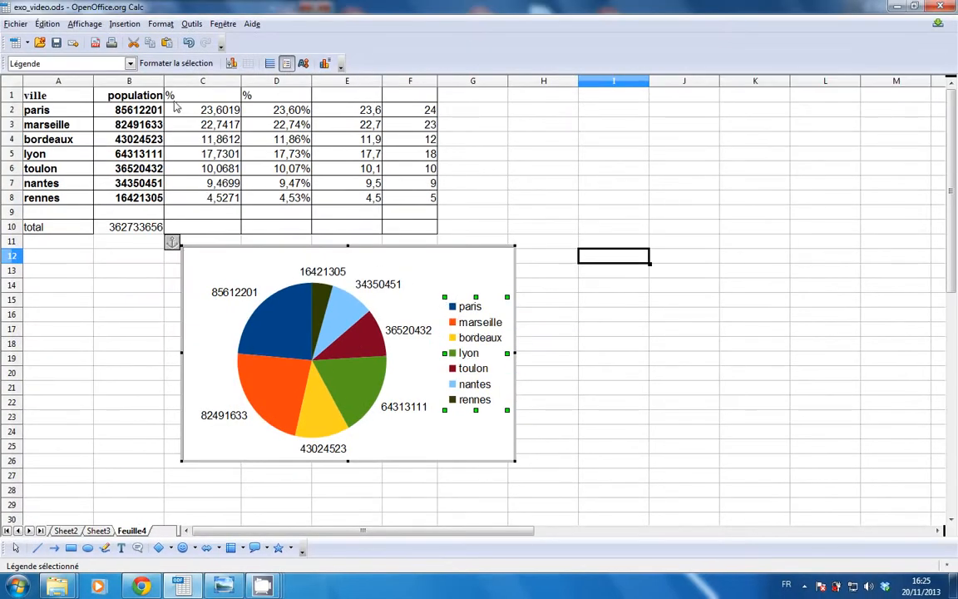
click(131, 64)
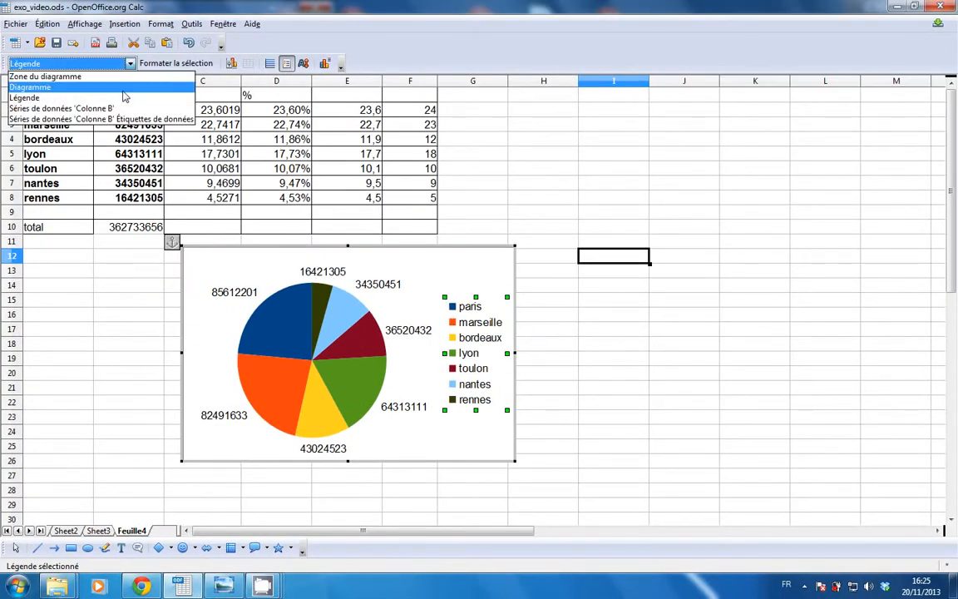
click(123, 98)
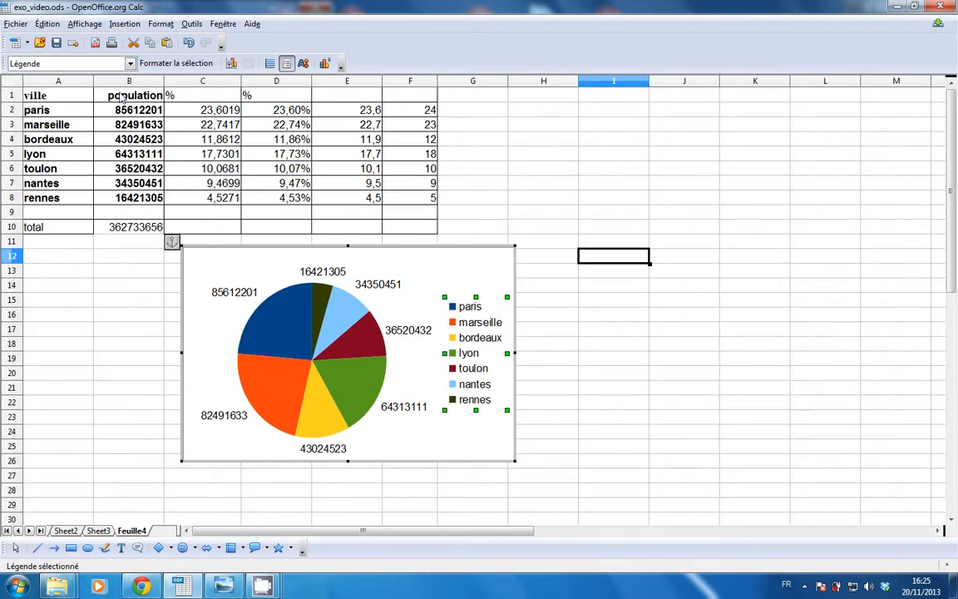
key(ctrl+1)
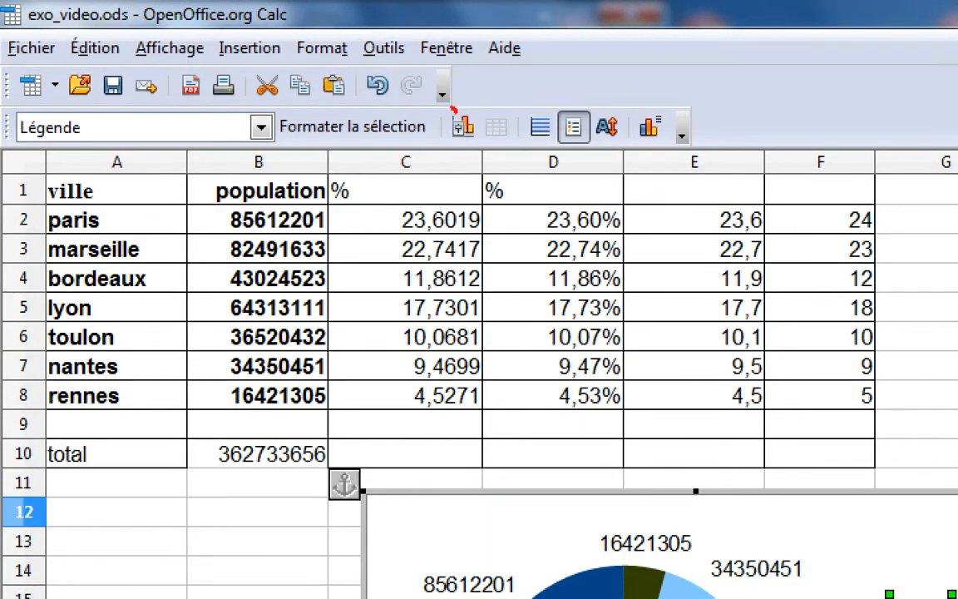
mouse_move(454, 108)
mouse_down()
mouse_move(250, 100)
mouse_move(333, 166)
mouse_move(438, 121)
mouse_up()
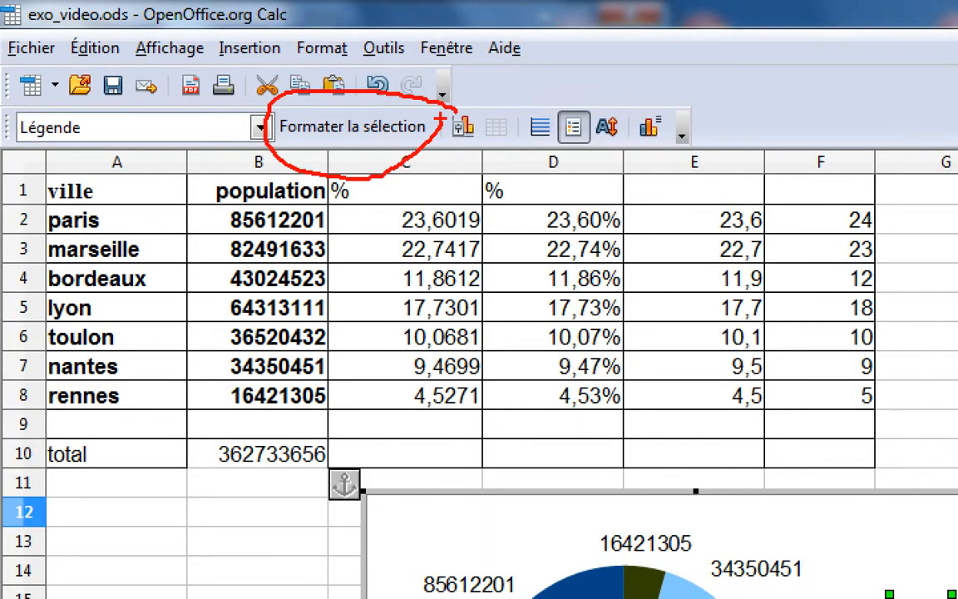
key(Escape)
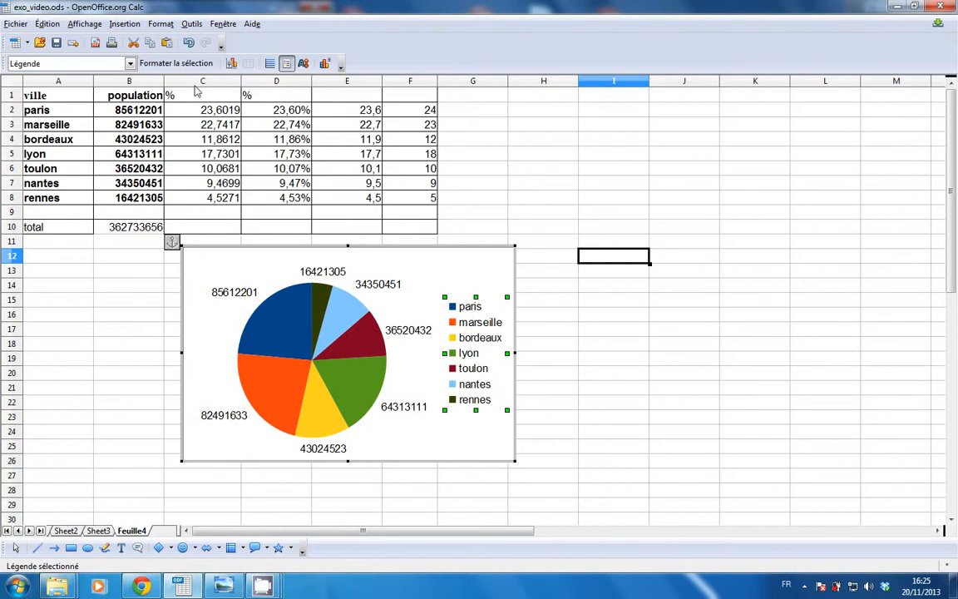
Format the legend text in bold (Gras) at size 12, keeping the Arial font.
click(175, 64)
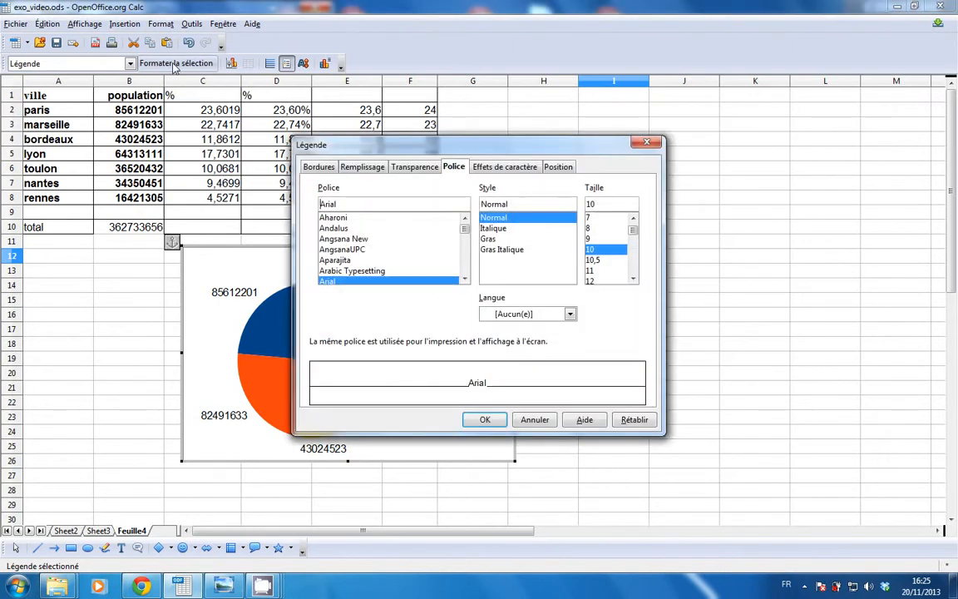
drag(523, 181, 722, 148)
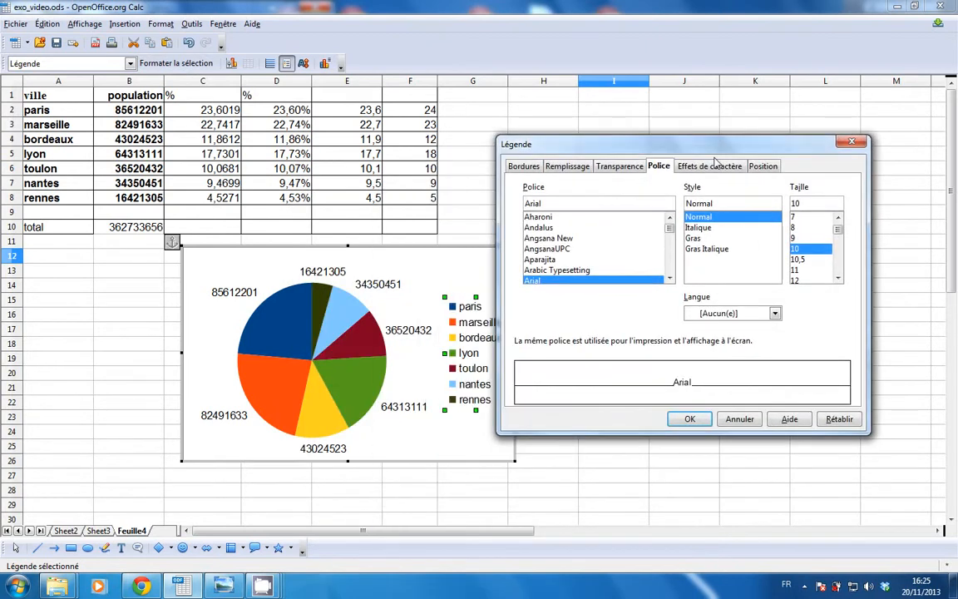
click(705, 240)
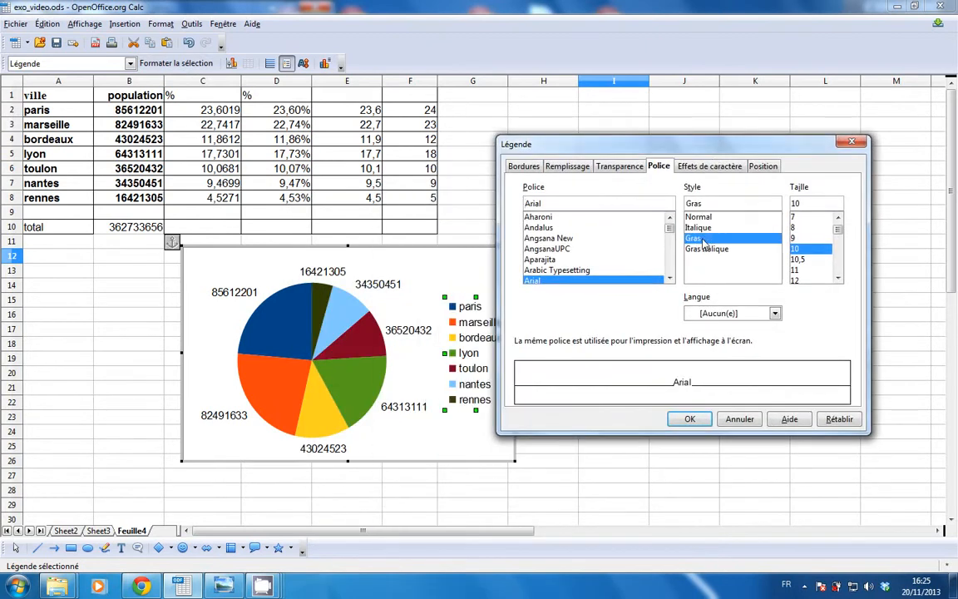
click(838, 278)
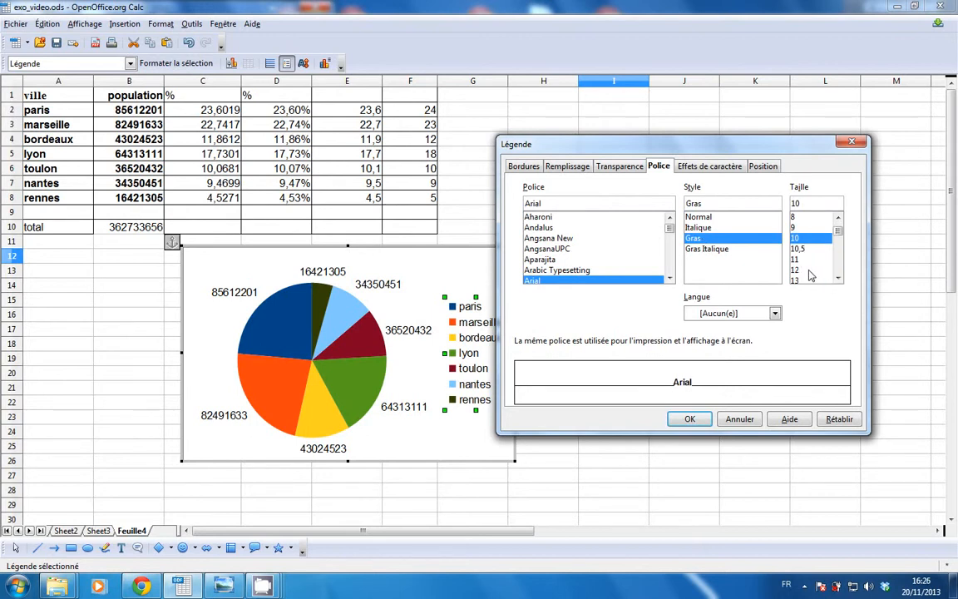
click(808, 270)
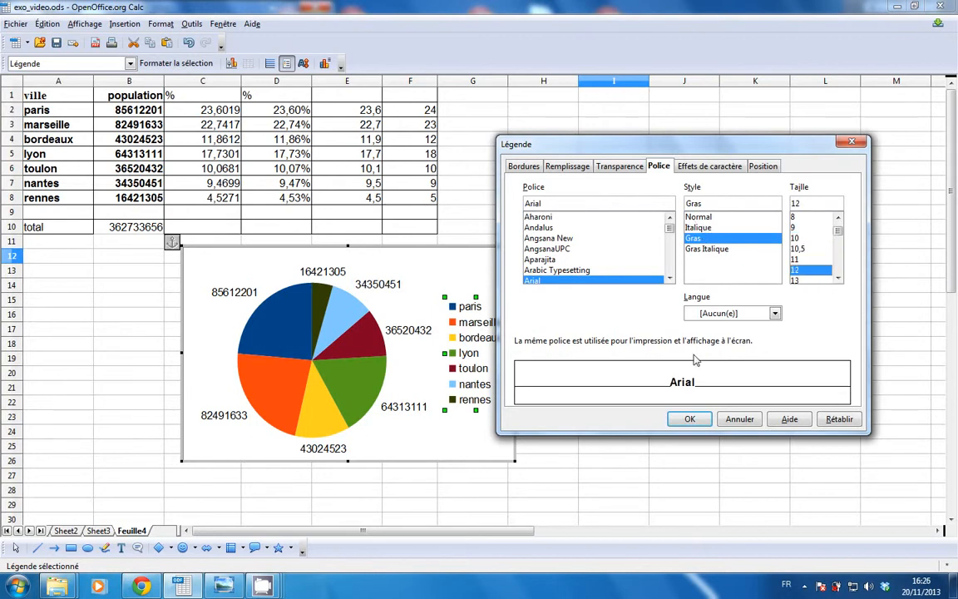
click(690, 418)
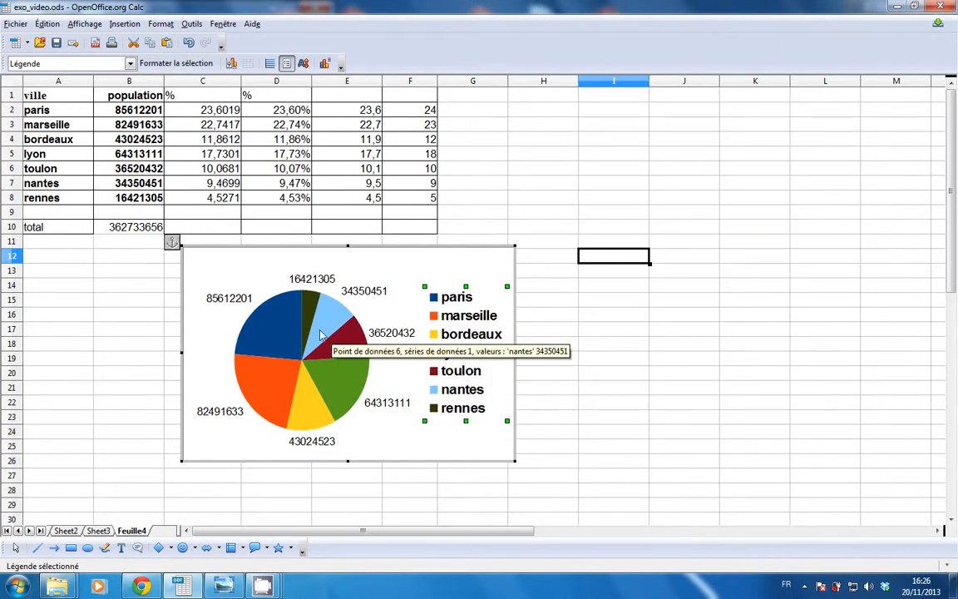
Look through the pie data series' options, fill, transparency and border settings, then close them without changes.
double_click(283, 340)
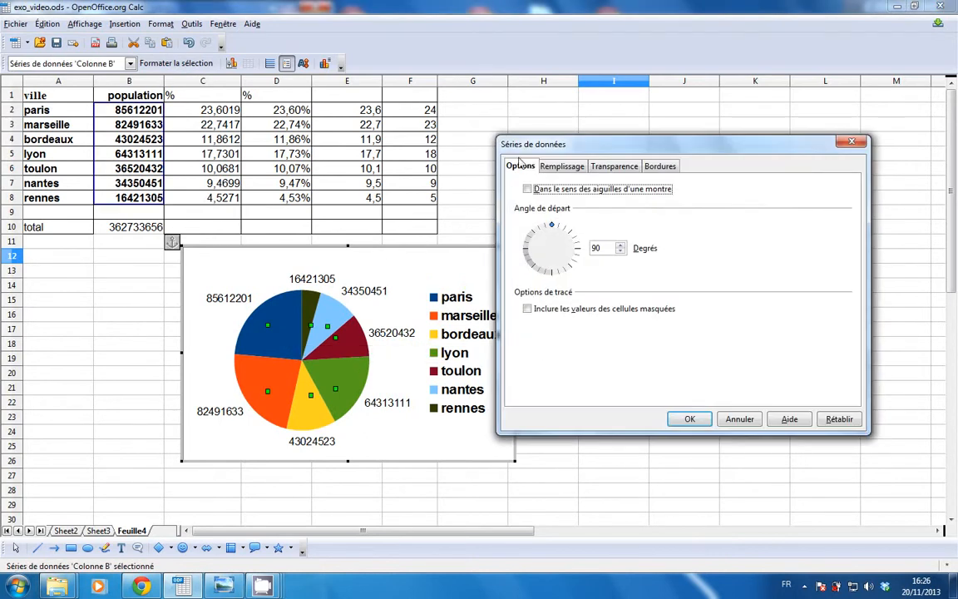
click(563, 168)
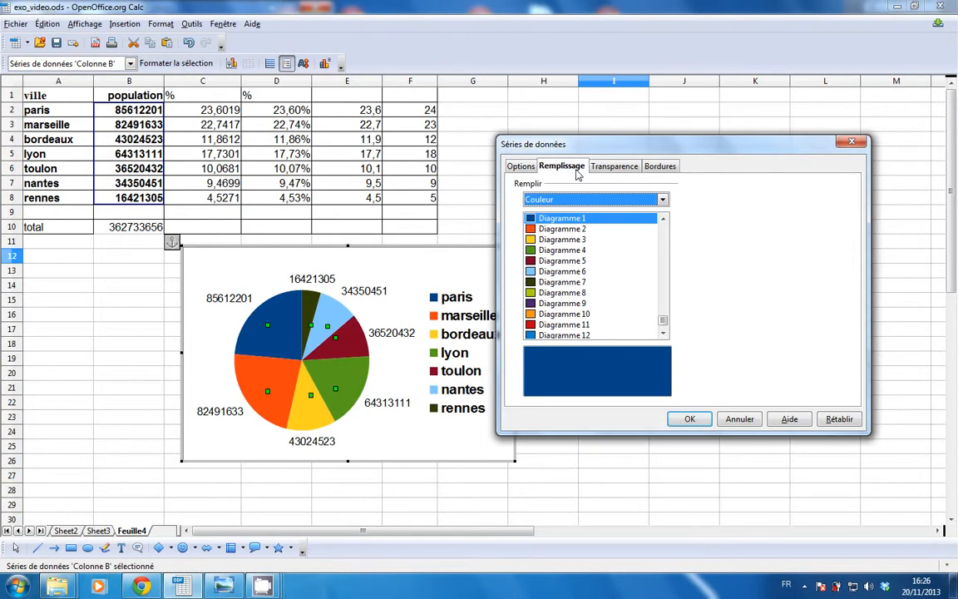
click(614, 168)
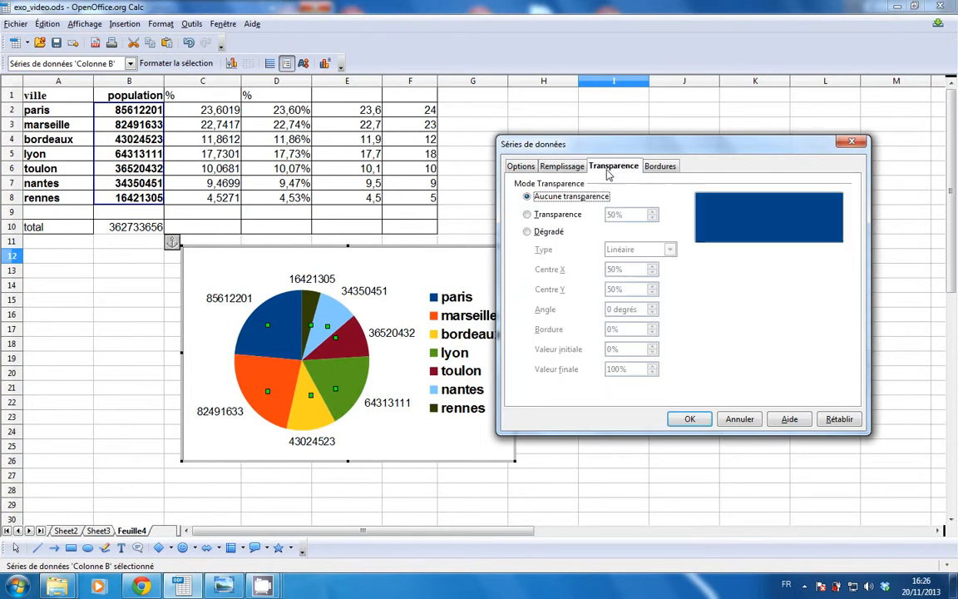
click(665, 167)
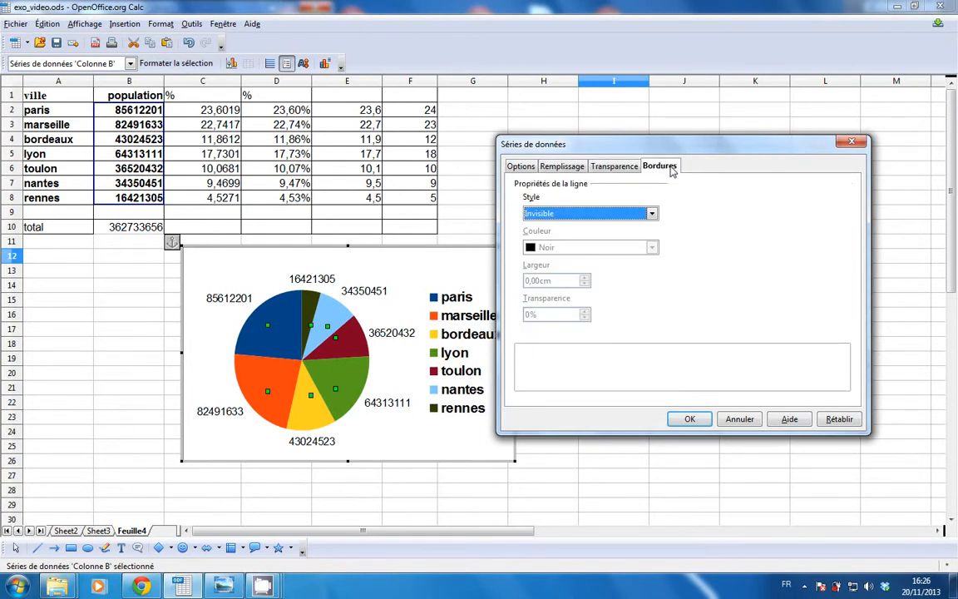
click(857, 145)
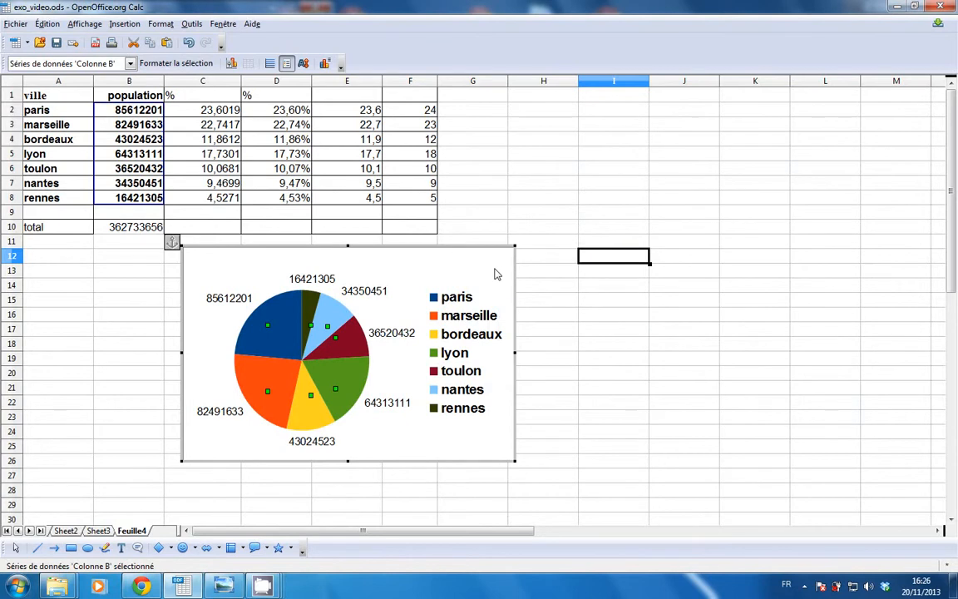
Add the main title "statistique" to the pie chart and select it.
right_click(497, 274)
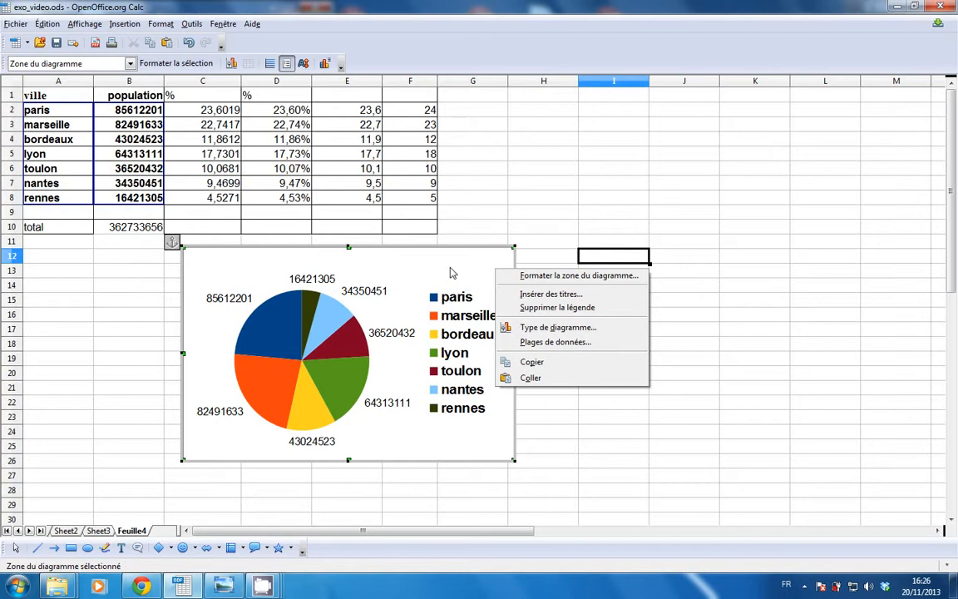
click(527, 301)
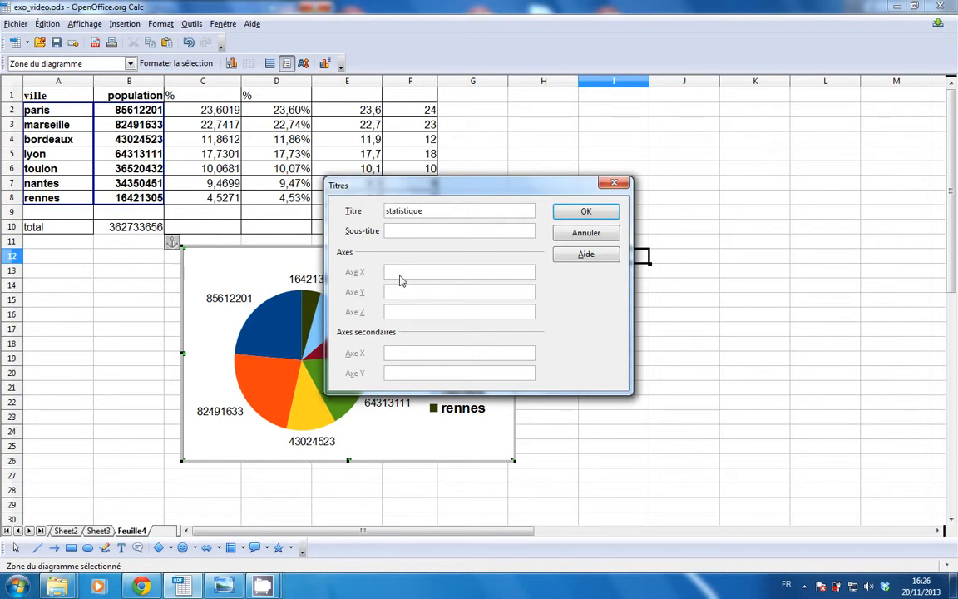
click(574, 213)
click(363, 268)
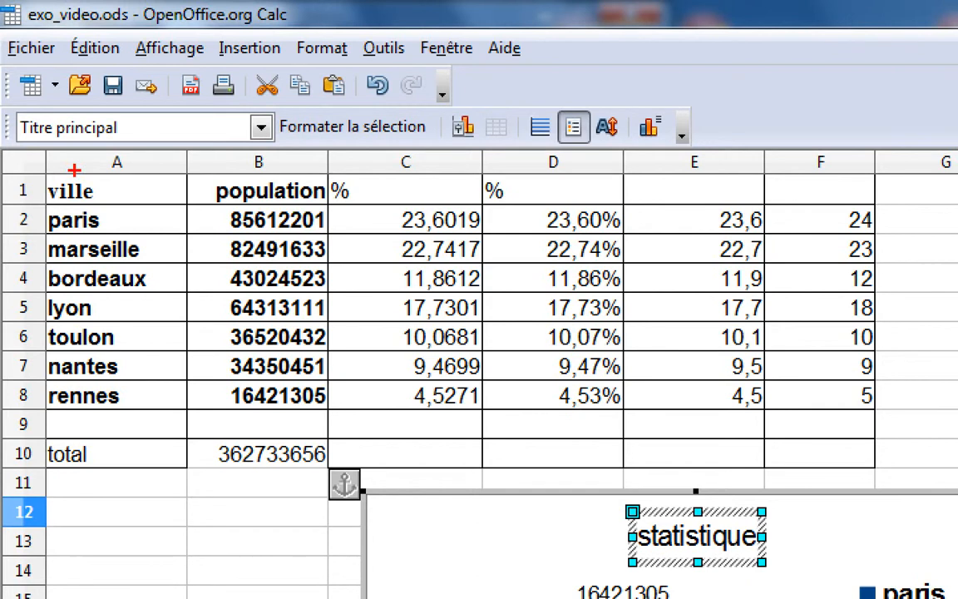
mouse_move(129, 89)
mouse_down()
mouse_move(4, 117)
mouse_move(171, 107)
mouse_up()
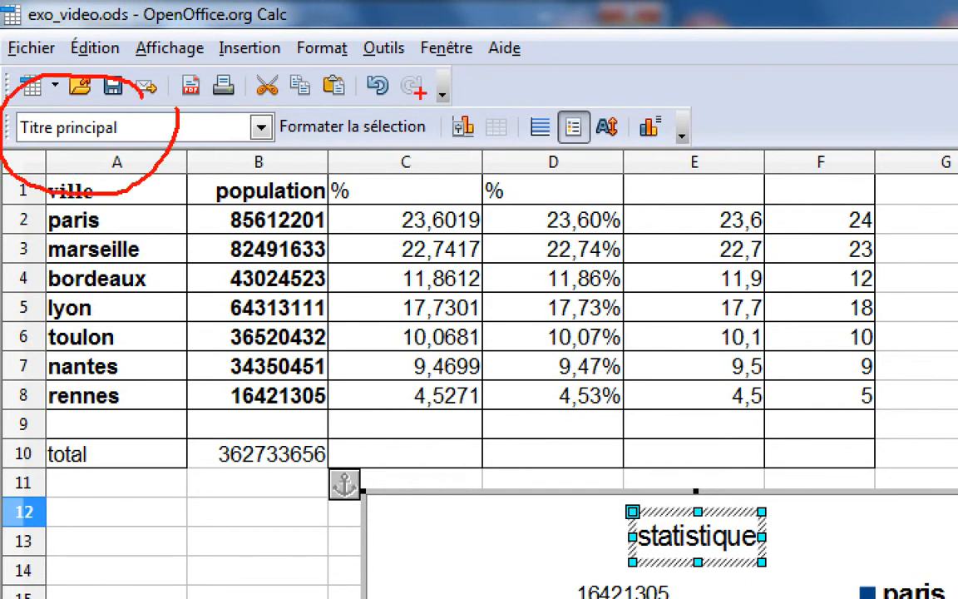
mouse_move(420, 89)
mouse_down()
mouse_move(258, 143)
mouse_move(434, 89)
mouse_up()
mouse_move(738, 481)
mouse_down()
mouse_move(632, 483)
mouse_move(649, 592)
mouse_move(856, 532)
mouse_move(813, 499)
mouse_up()
key(Escape)
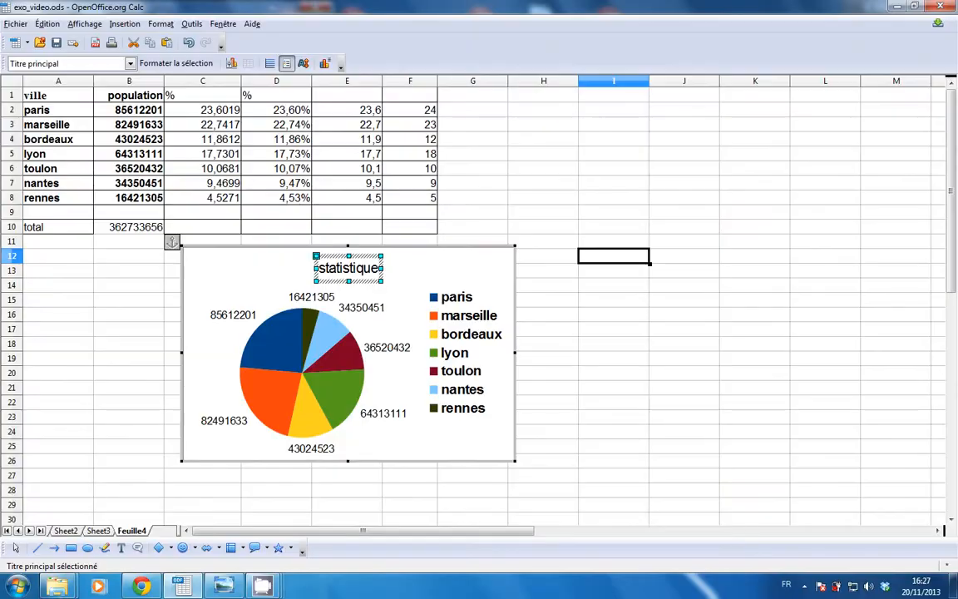
Format the chart title "statistique" with a Magenta font colour and a Double underline.
click(164, 63)
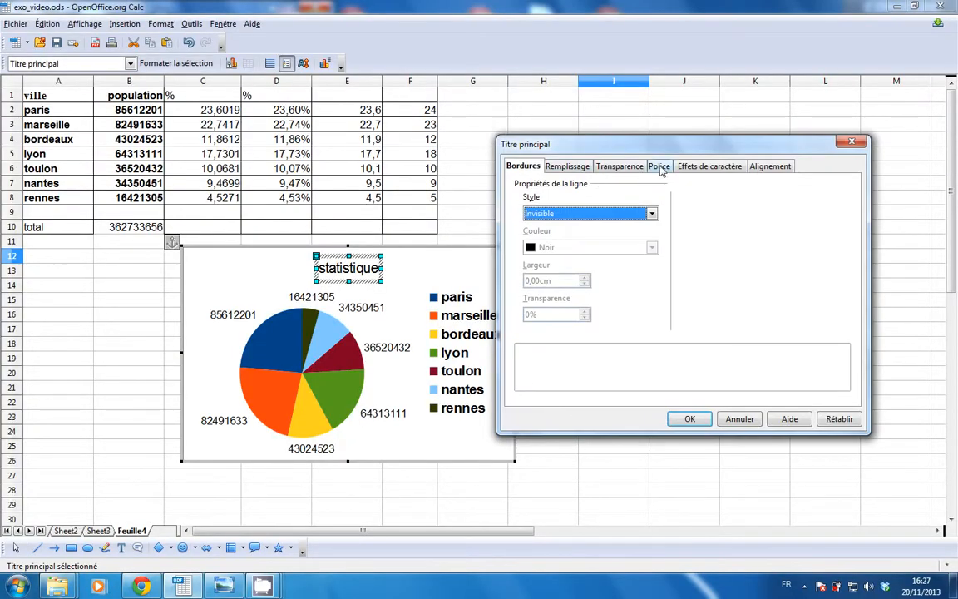
click(658, 166)
click(707, 166)
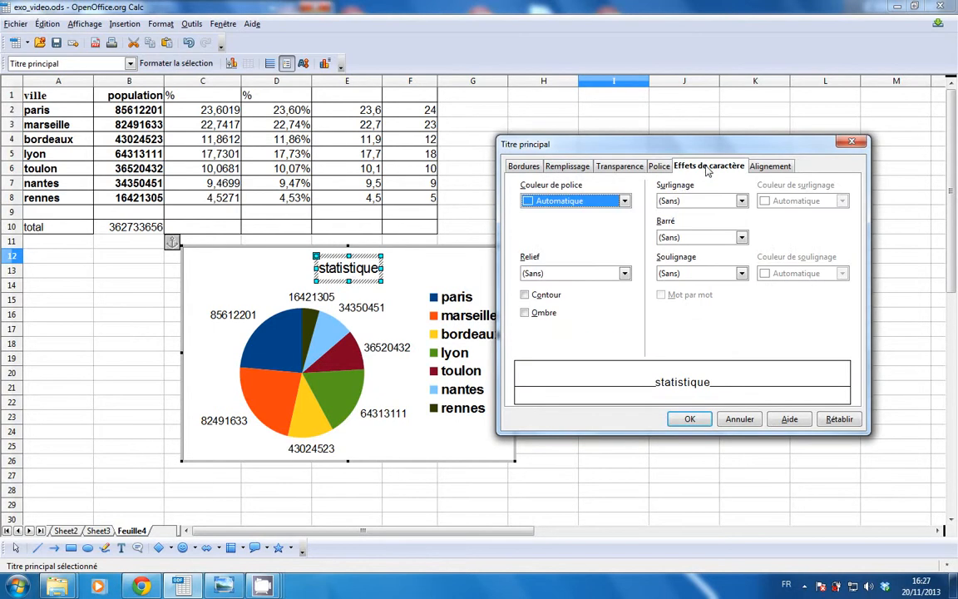
click(625, 201)
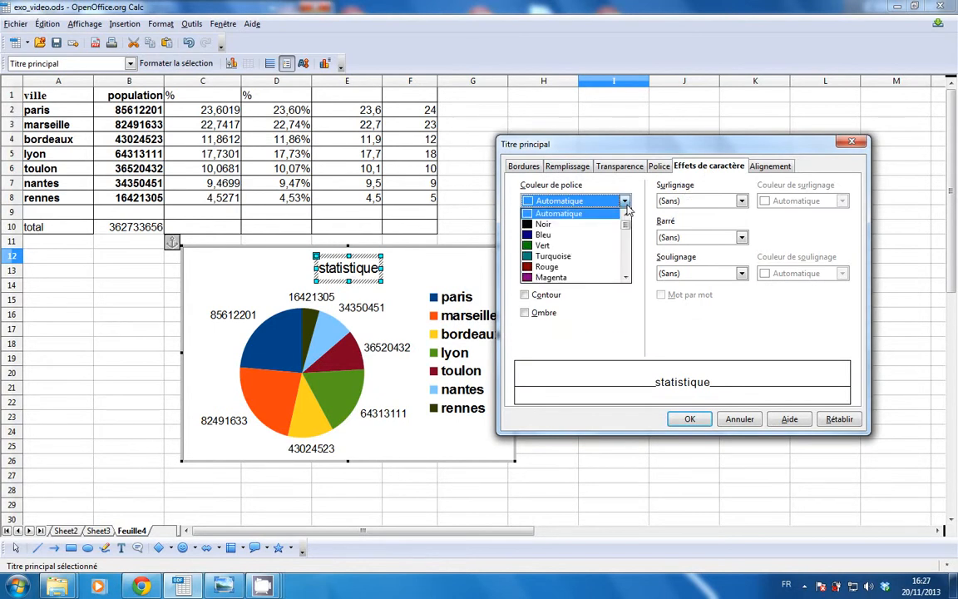
click(570, 280)
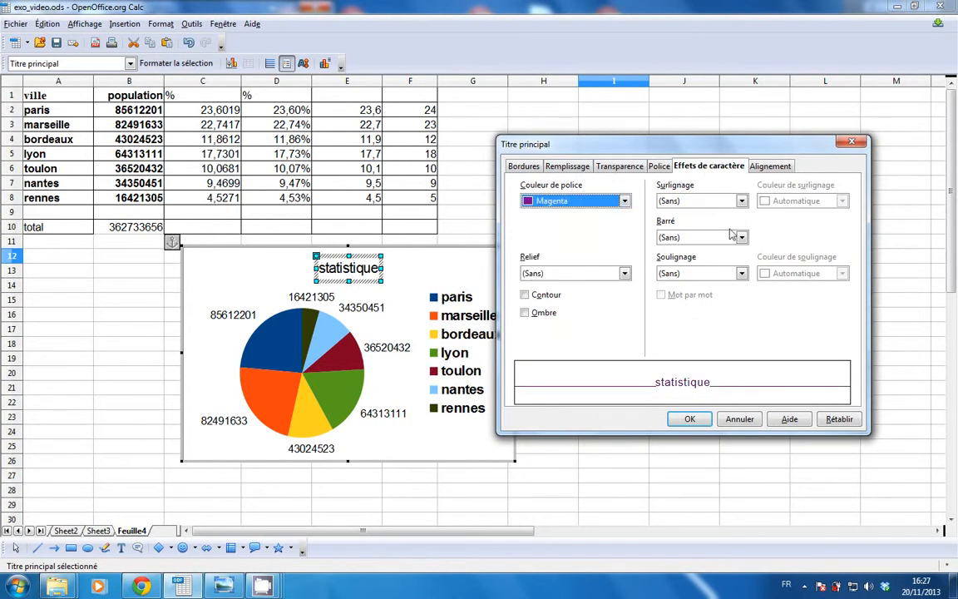
click(742, 273)
click(713, 307)
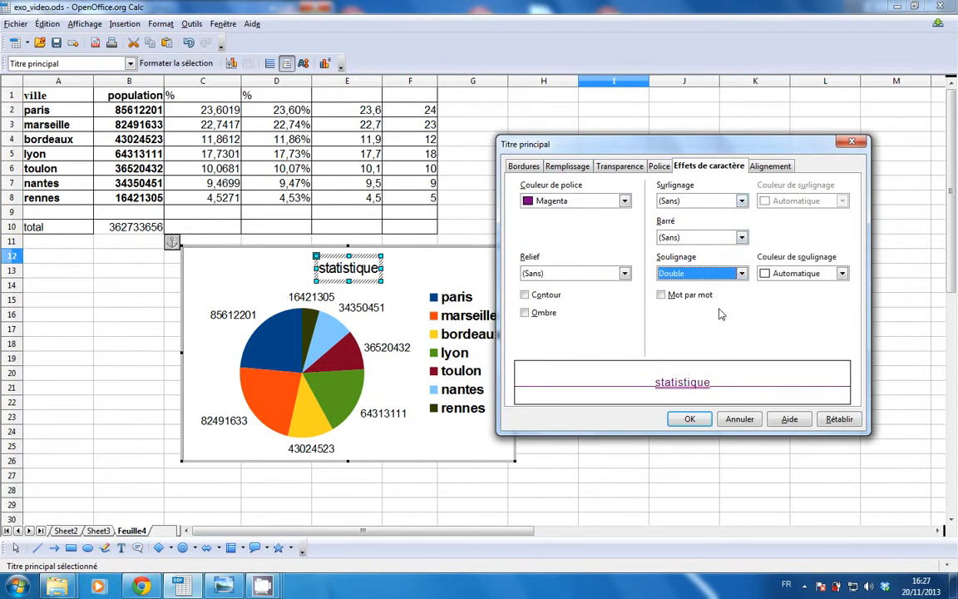
click(689, 418)
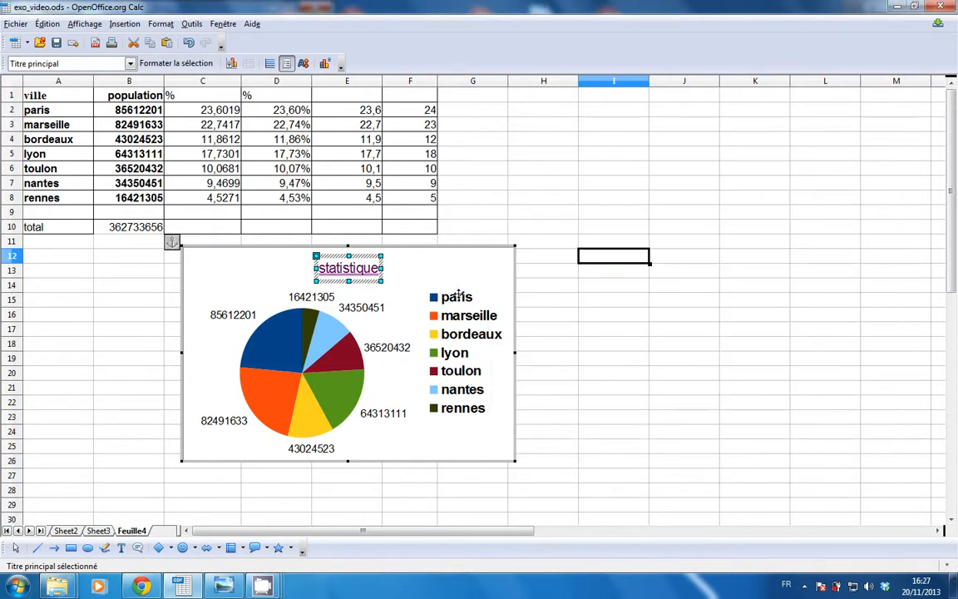
click(468, 277)
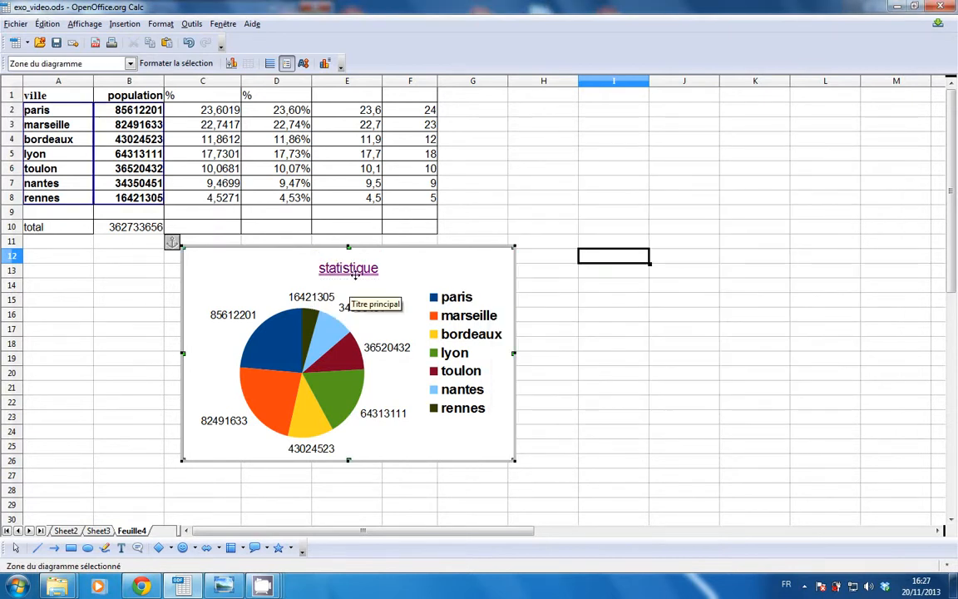
Review the pie data series' options, fill, transparency and border settings, then close them without making changes.
double_click(290, 335)
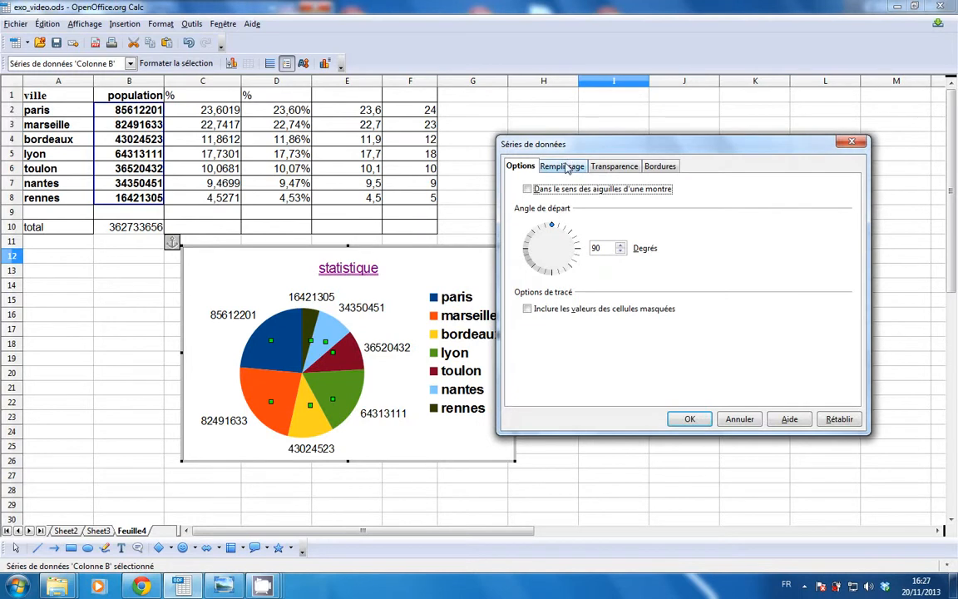
click(563, 167)
click(615, 167)
click(658, 166)
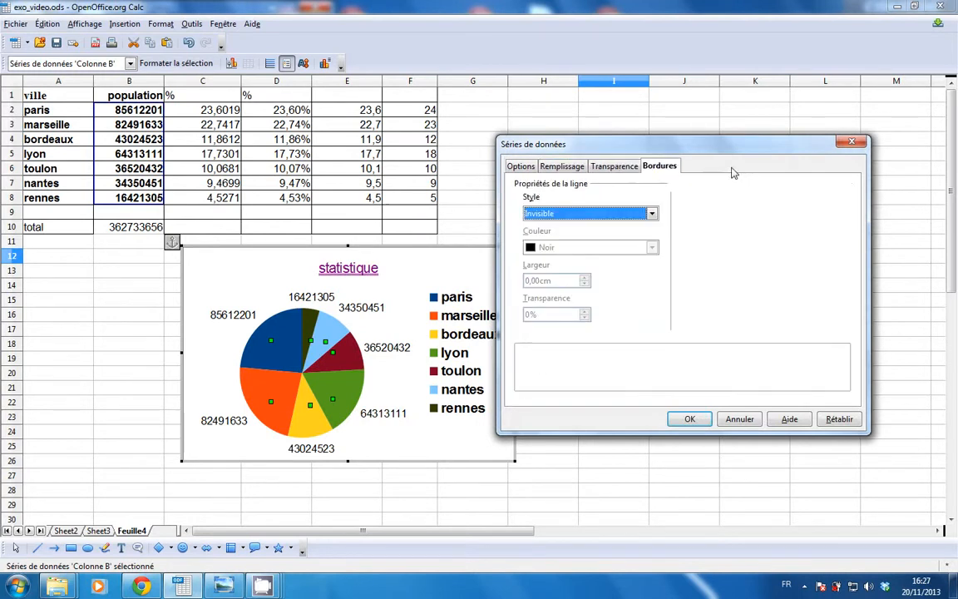
click(851, 142)
Change the chart type to the exploded pie variant (Diagramme en secteur éclaté).
right_click(472, 274)
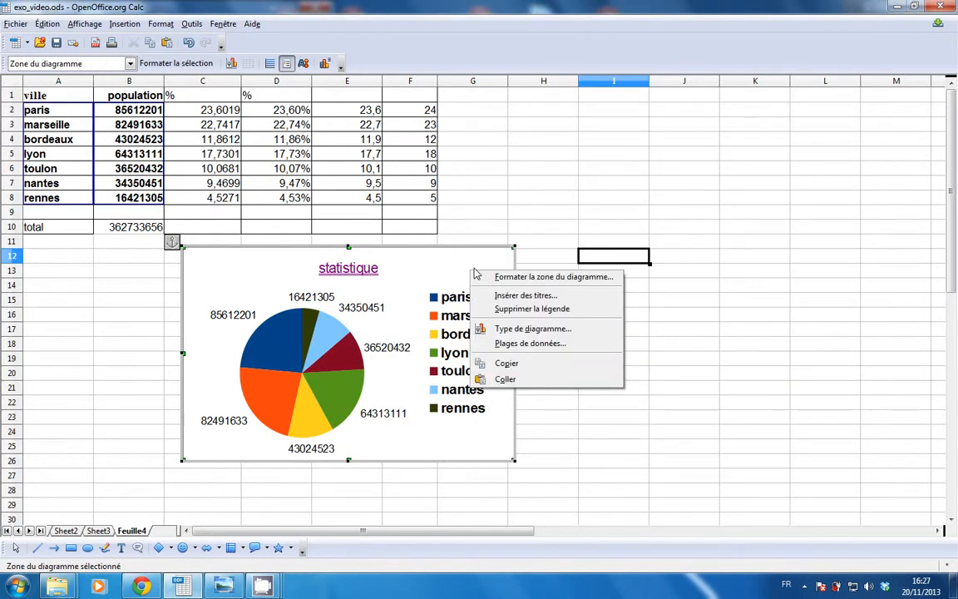
click(528, 331)
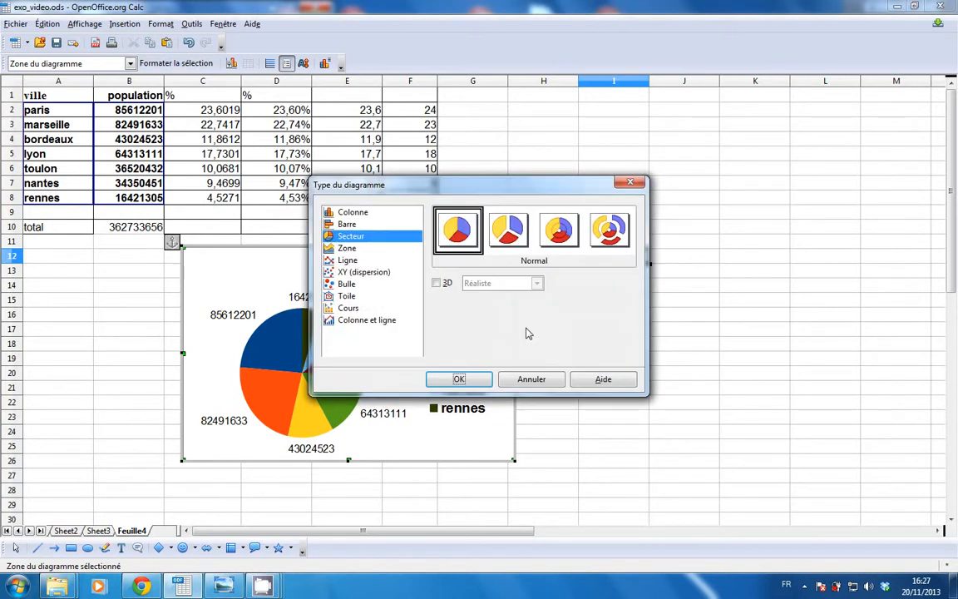
drag(358, 176, 521, 143)
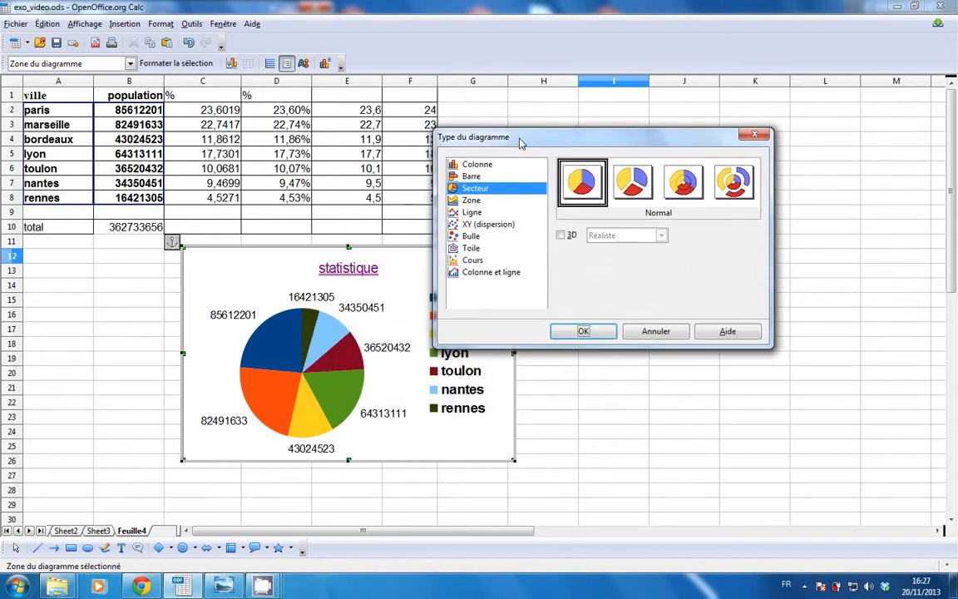
click(633, 186)
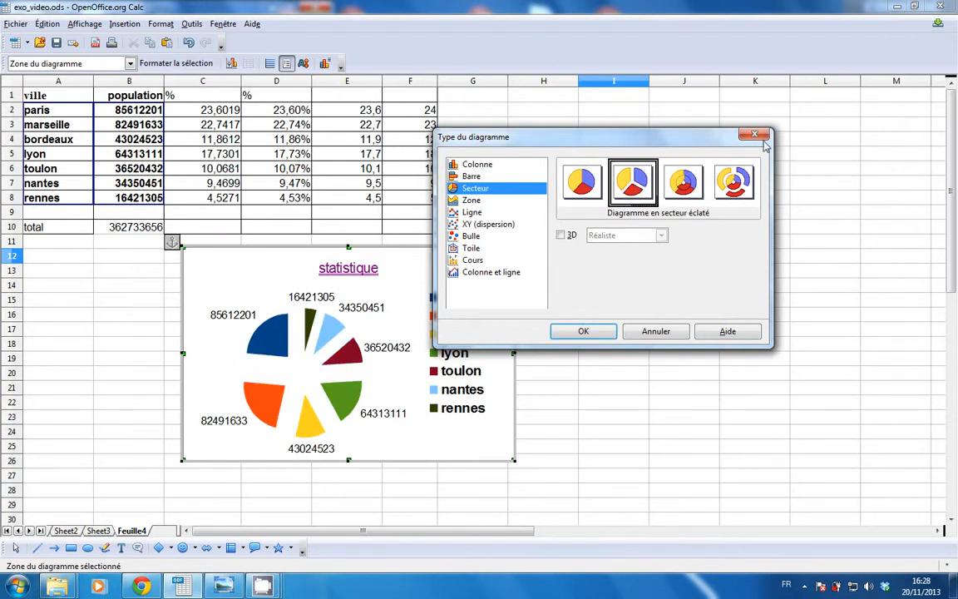
drag(684, 141, 753, 133)
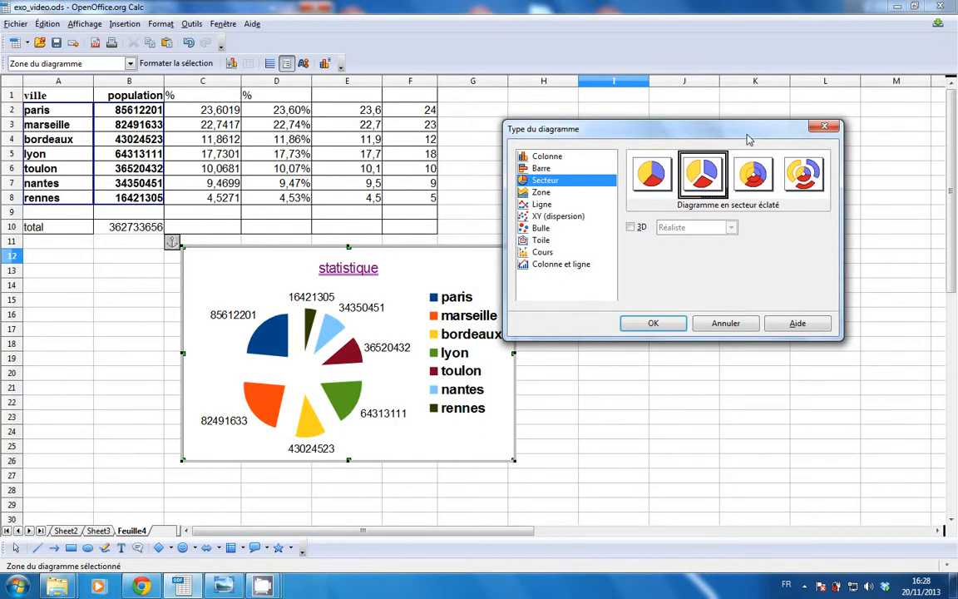
click(262, 585)
click(138, 530)
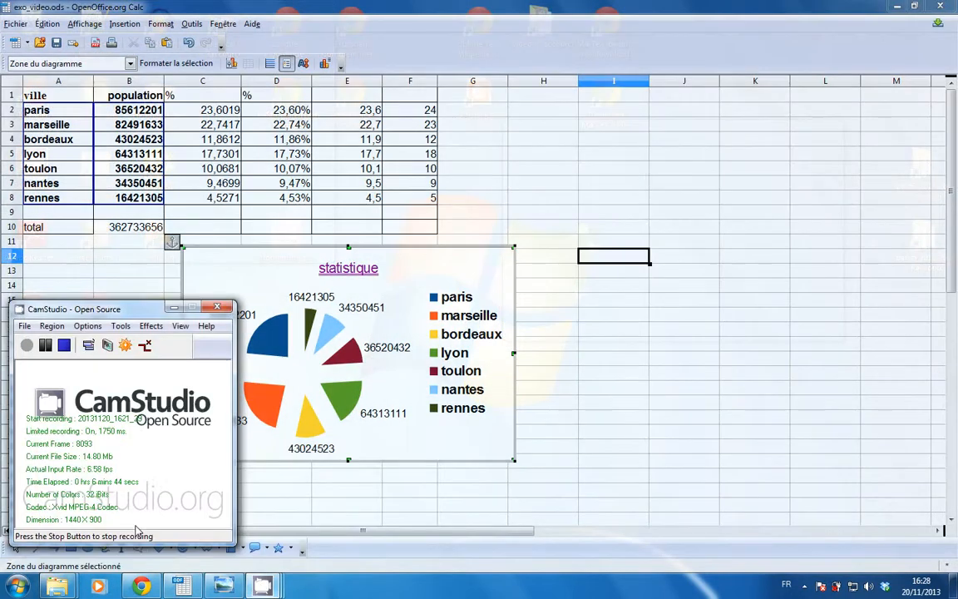